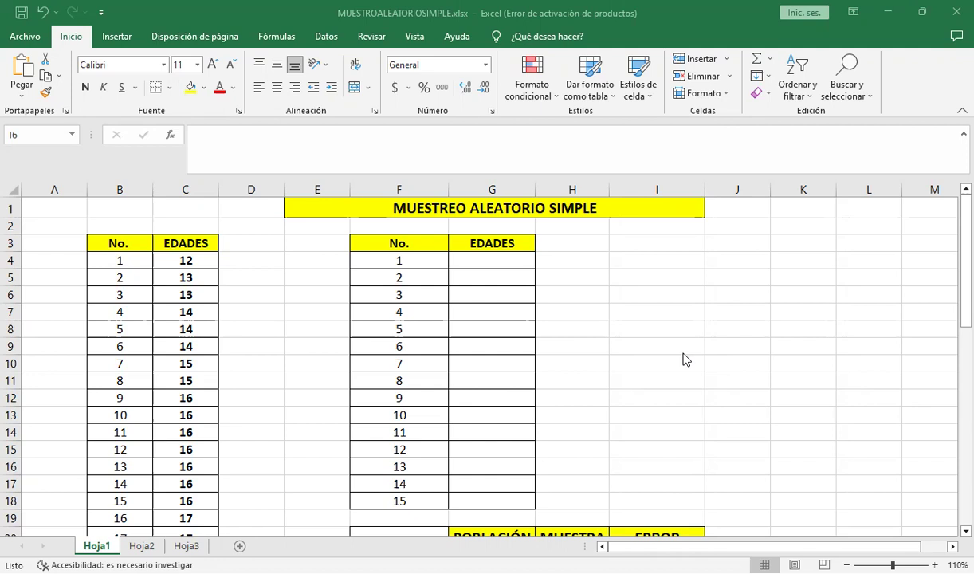
# Browse the ages list and sample table with the arrow keys, ending on empty cell G4.
pyautogui.click(187, 256)
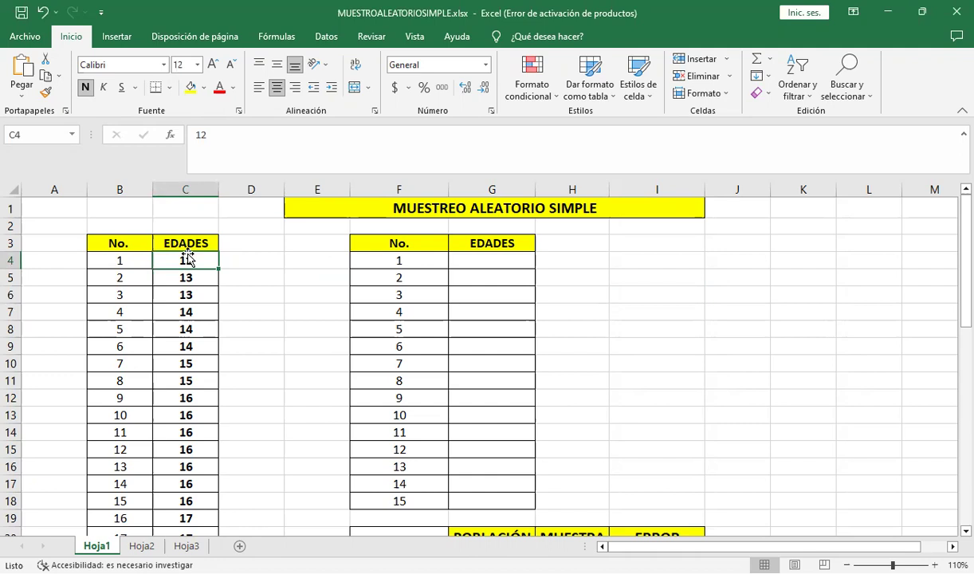
pyautogui.press('Down')
pyautogui.press('Down')
pyautogui.press('Down')
pyautogui.press('Down')
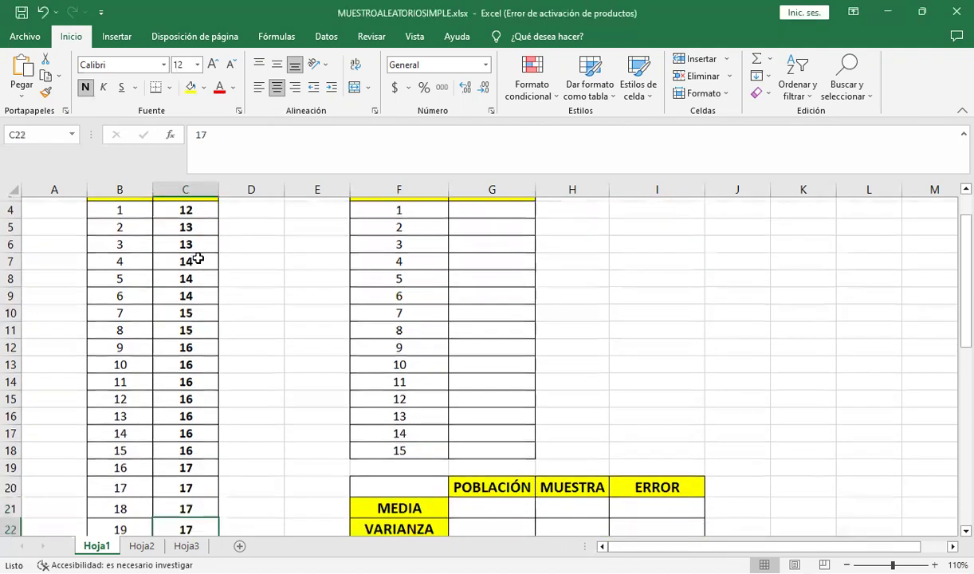
pyautogui.press('Down')
pyautogui.press('Down')
pyautogui.press('Down')
pyautogui.press('Down')
pyautogui.press('Down')
pyautogui.press('Down')
pyautogui.press('Down')
pyautogui.press('Down')
pyautogui.press('Down')
pyautogui.press('Down')
pyautogui.press('Down')
pyautogui.press('Down')
pyautogui.press('Down')
pyautogui.press('Down')
pyautogui.press('Up')
pyautogui.press('Up')
pyautogui.press('Up')
pyautogui.press('Up')
pyautogui.press('Up')
pyautogui.press('Up')
pyautogui.press('Up')
pyautogui.press('Up')
pyautogui.press('Up')
pyautogui.press('Up')
pyautogui.press('Up')
pyautogui.press('Up')
pyautogui.press('Up')
pyautogui.press('Up')
pyautogui.press('Down')
pyautogui.press('Right')
pyautogui.press('Right')
pyautogui.press('Right')
pyautogui.press('Right')
pyautogui.press('Right')
pyautogui.press('Down')
pyautogui.press('Left')
pyautogui.press('Left')
pyautogui.press('Left')
pyautogui.press('Left')
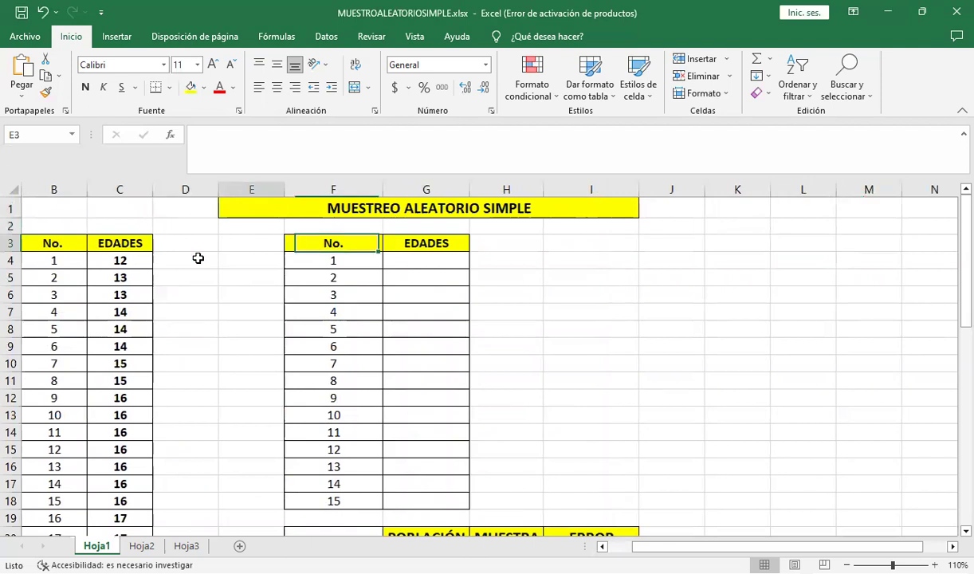
pyautogui.press('Left')
pyautogui.press('Left')
pyautogui.press('Left')
pyautogui.press('Right')
pyautogui.press('Right')
pyautogui.press('Right')
pyautogui.press('Down')
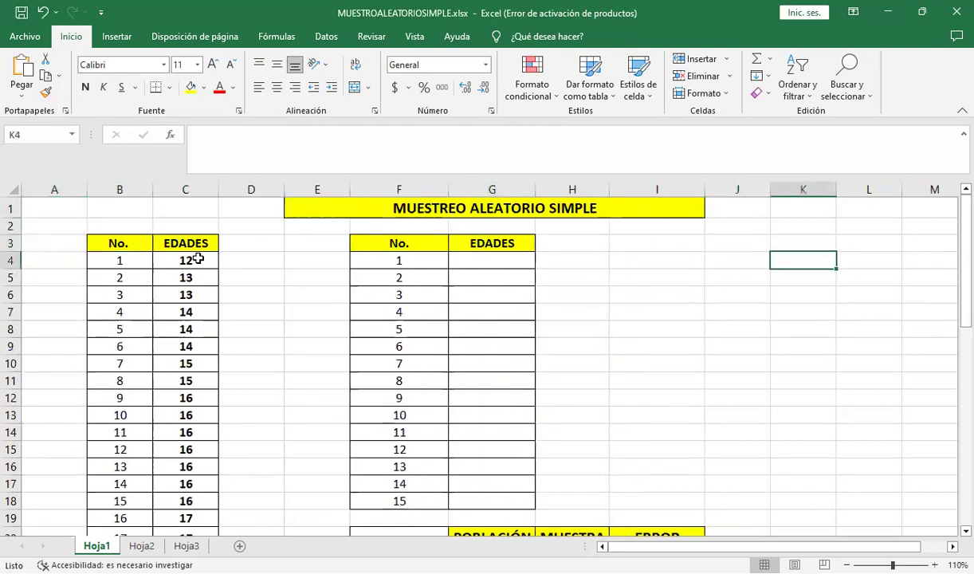
pyautogui.press('Down')
pyautogui.press('Left')
pyautogui.press('Left')
pyautogui.press('Left')
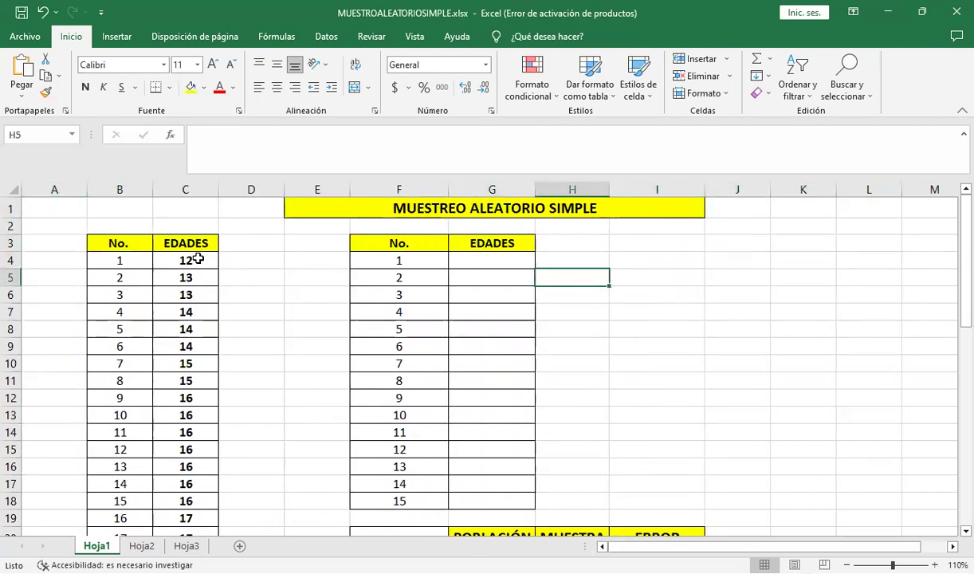
pyautogui.press('Right')
pyautogui.press('Right')
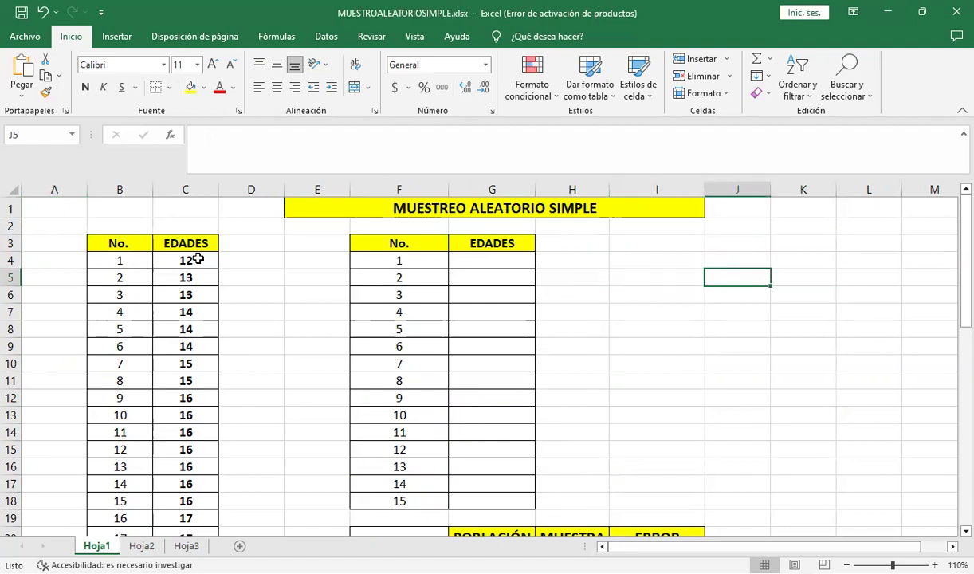
pyautogui.press('Left')
pyautogui.press('Left')
pyautogui.press('Left')
pyautogui.press('Left')
pyautogui.press('Up')
pyautogui.press('Down')
pyautogui.press('Down')
pyautogui.press('Down')
pyautogui.press('Down')
pyautogui.press('Down')
pyautogui.press('Down')
pyautogui.press('Down')
pyautogui.press('Down')
pyautogui.press('Down')
pyautogui.press('Right')
pyautogui.press('Right')
pyautogui.press('Right')
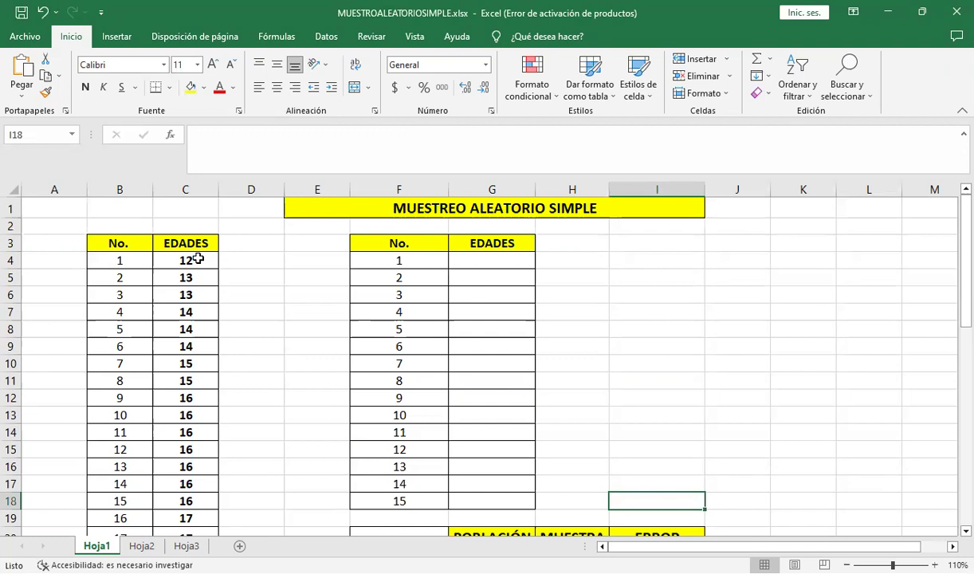
pyautogui.press('Left')
pyautogui.press('Left')
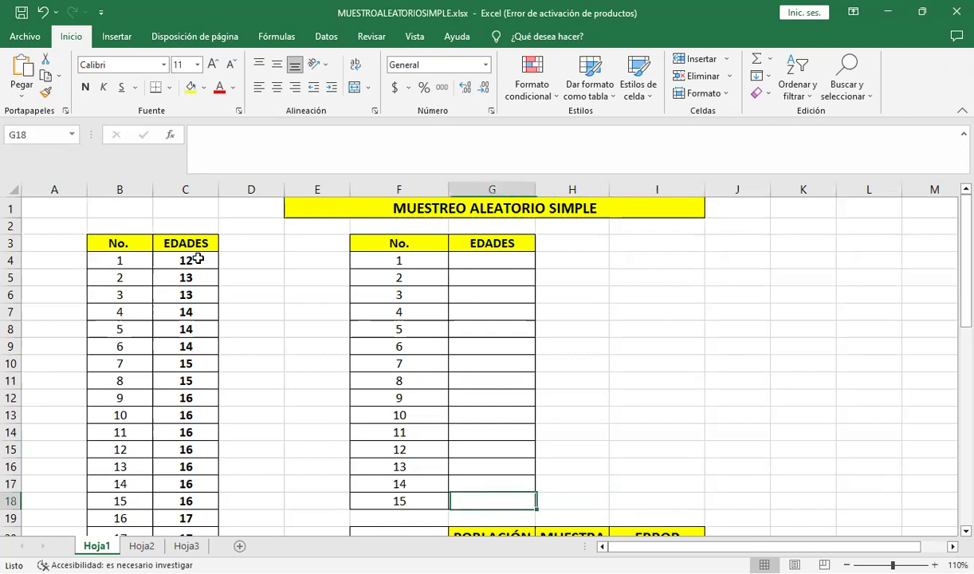
pyautogui.press('Left')
pyautogui.press('Left')
pyautogui.press('Up')
pyautogui.press('Up')
pyautogui.press('Up')
pyautogui.press('Up')
pyautogui.press('Up')
pyautogui.press('Up')
pyautogui.press('Up')
pyautogui.press('Up')
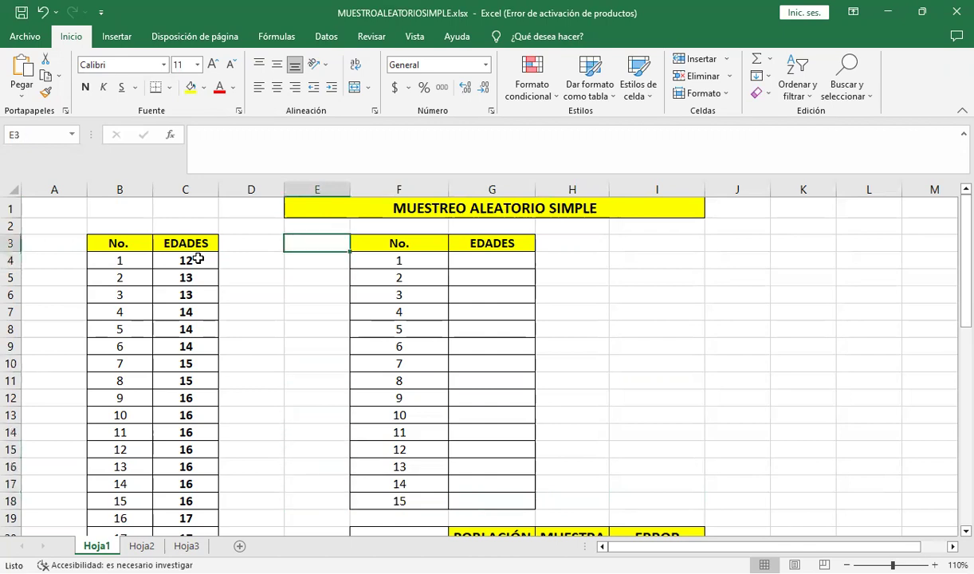
pyautogui.press('Down')
pyautogui.press('Down')
pyautogui.press('Down')
pyautogui.press('Down')
pyautogui.press('Right')
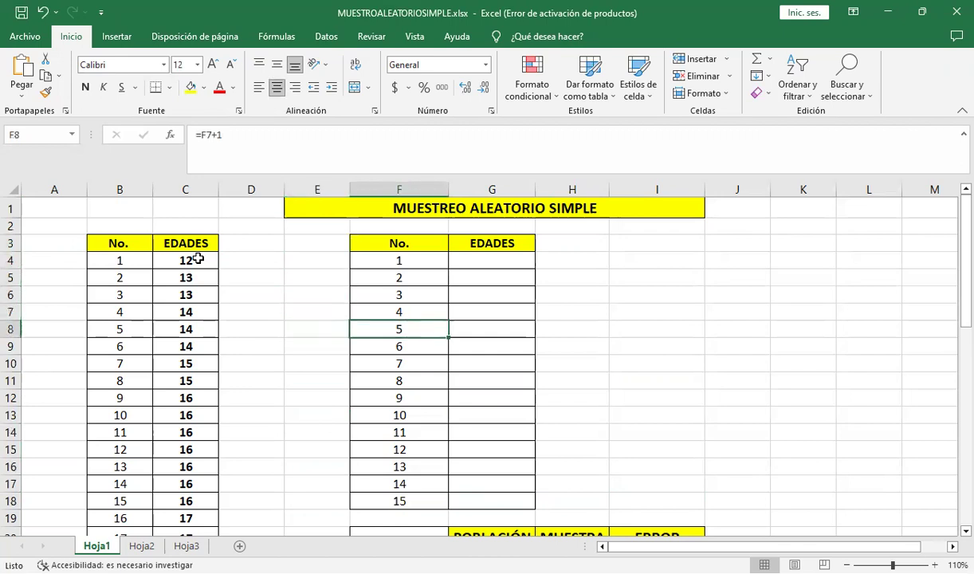
pyautogui.press('Right')
pyautogui.press('Right')
pyautogui.press('Up')
pyautogui.press('Up')
pyautogui.press('Up')
pyautogui.press('Left')
pyautogui.press('Left')
pyautogui.press('Left')
pyautogui.press('Left')
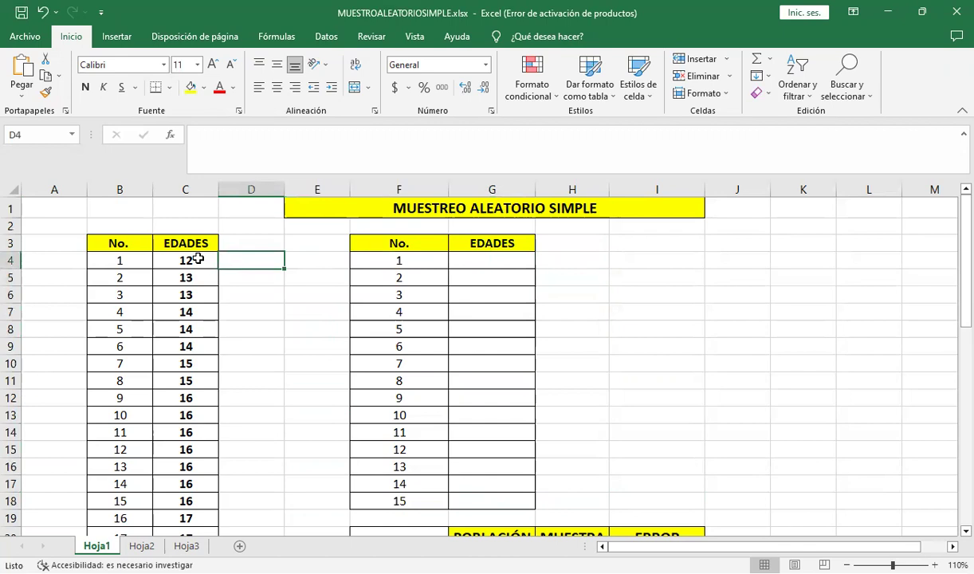
pyautogui.click(482, 259)
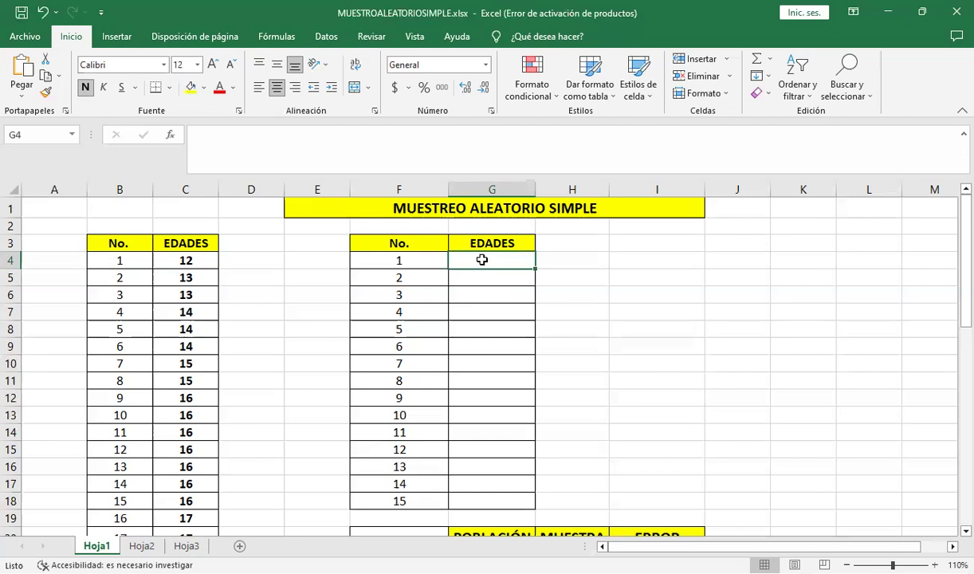
# Select the ages in C4:C13, then make G4 the active cell.
pyautogui.click(195, 259)
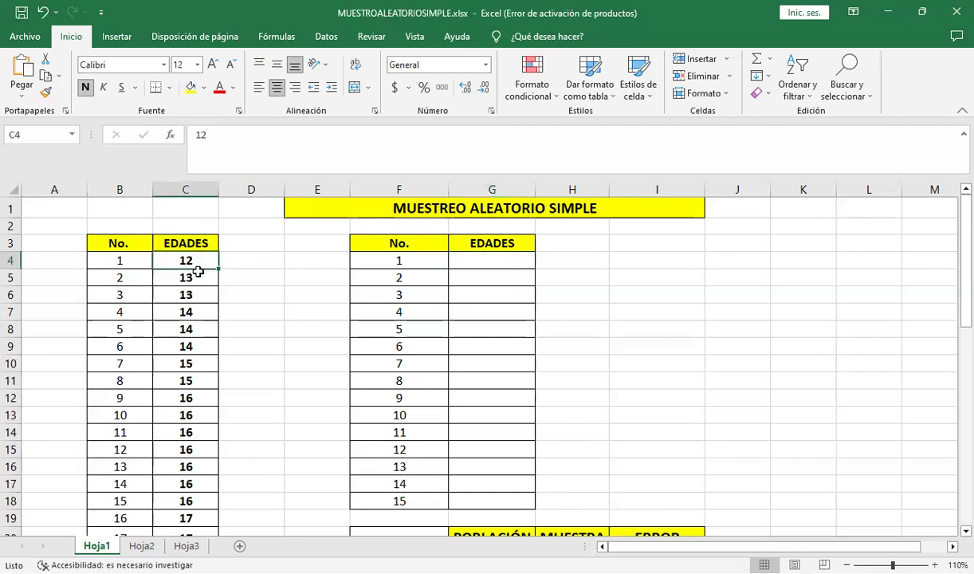
pyautogui.moveTo(198, 272); pyautogui.dragTo(195, 415)
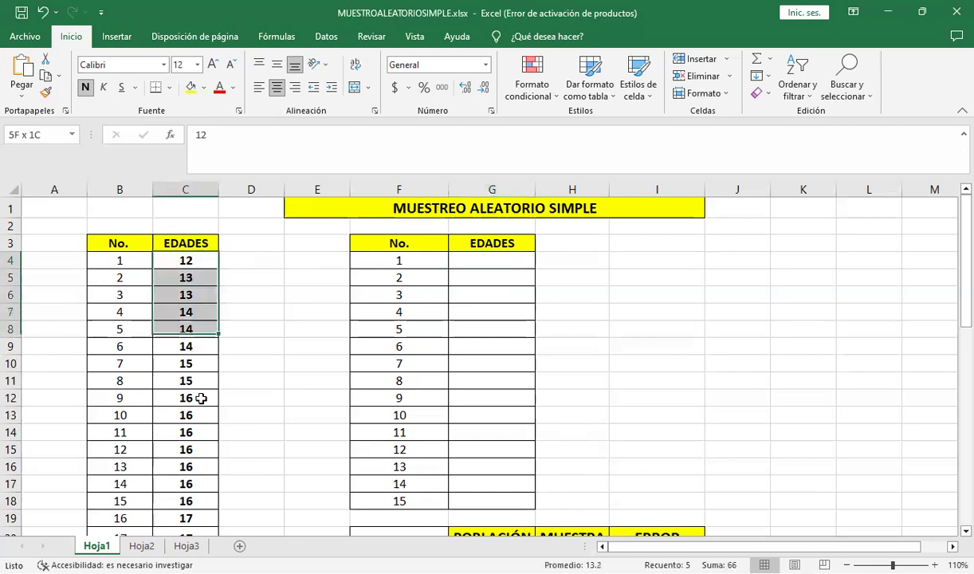
pyautogui.click(493, 258)
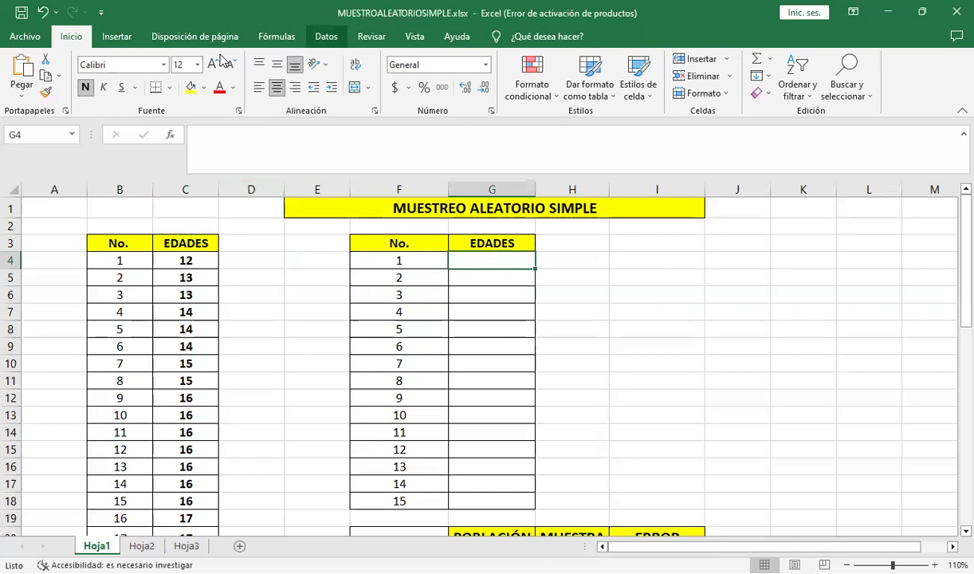
pyautogui.scroll(-4, 223, 61)
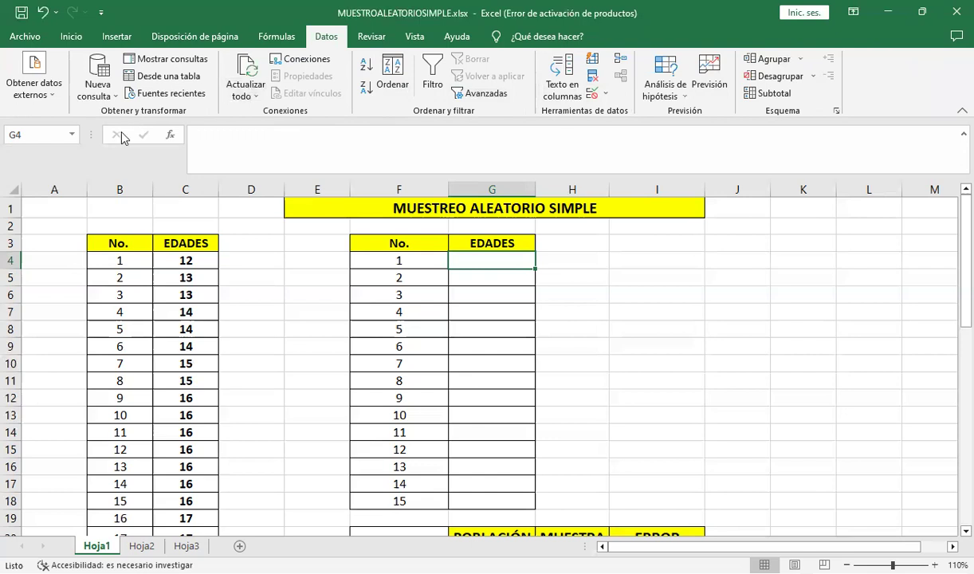
# Open the Excel add-ins manager via Archivo > Opciones > Complementos.
pyautogui.click(32, 40)
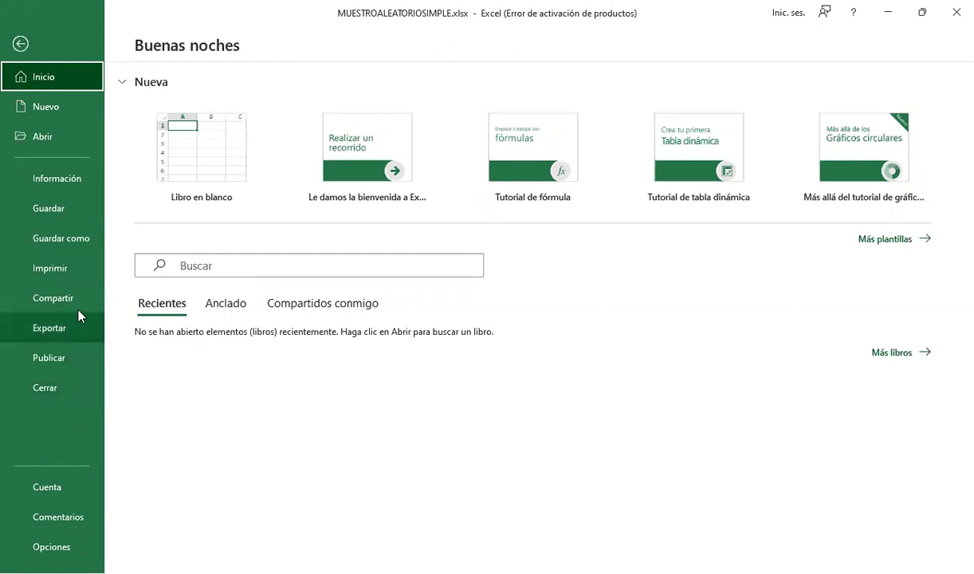
pyautogui.click(53, 548)
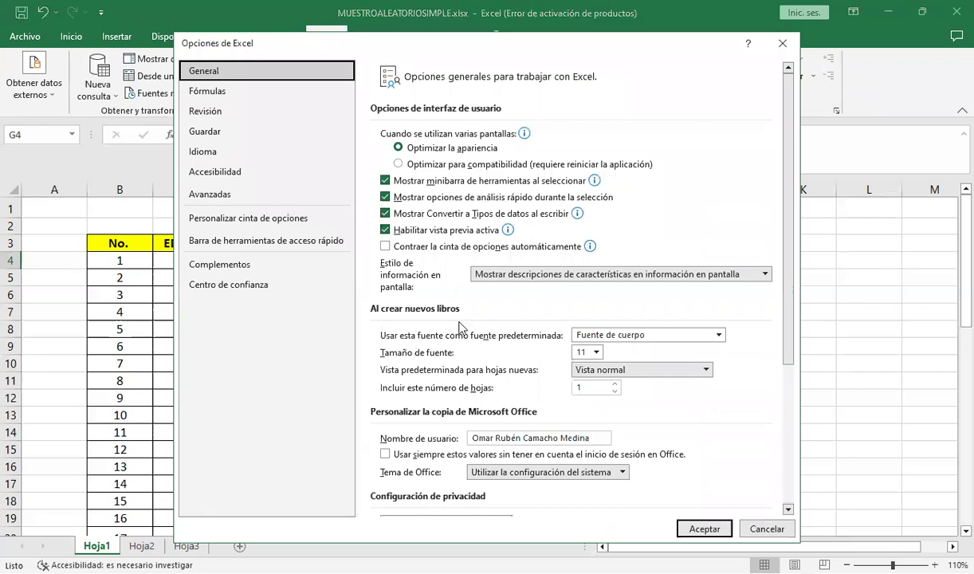
pyautogui.click(269, 266)
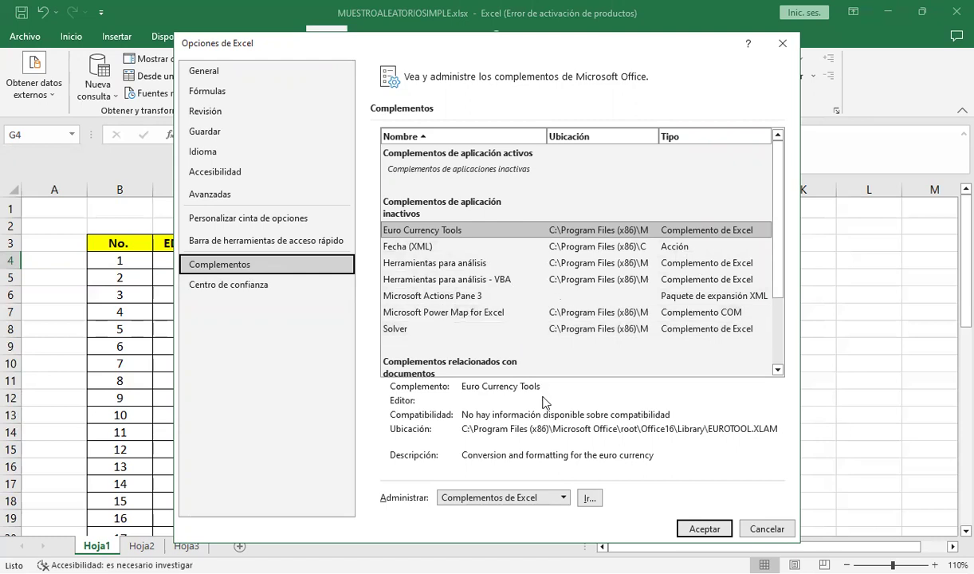
pyautogui.click(590, 498)
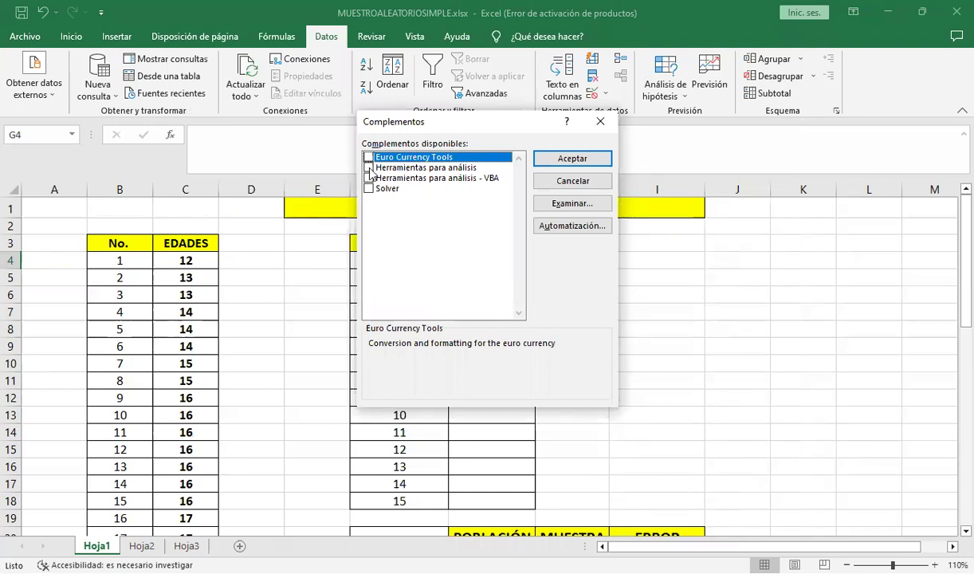
# Enable the Herramientas para análisis add-in and confirm with Aceptar.
pyautogui.click(368, 168)
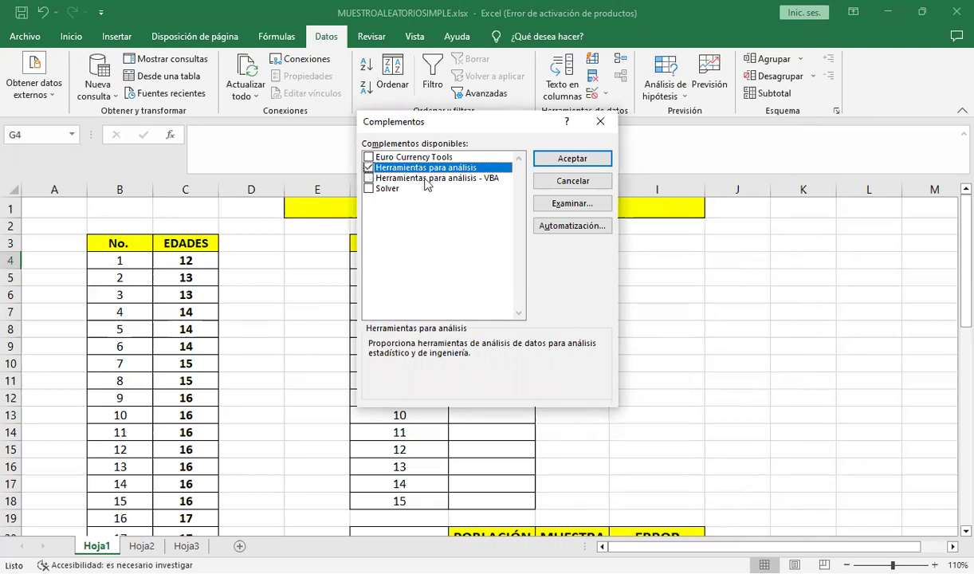
pyautogui.click(593, 159)
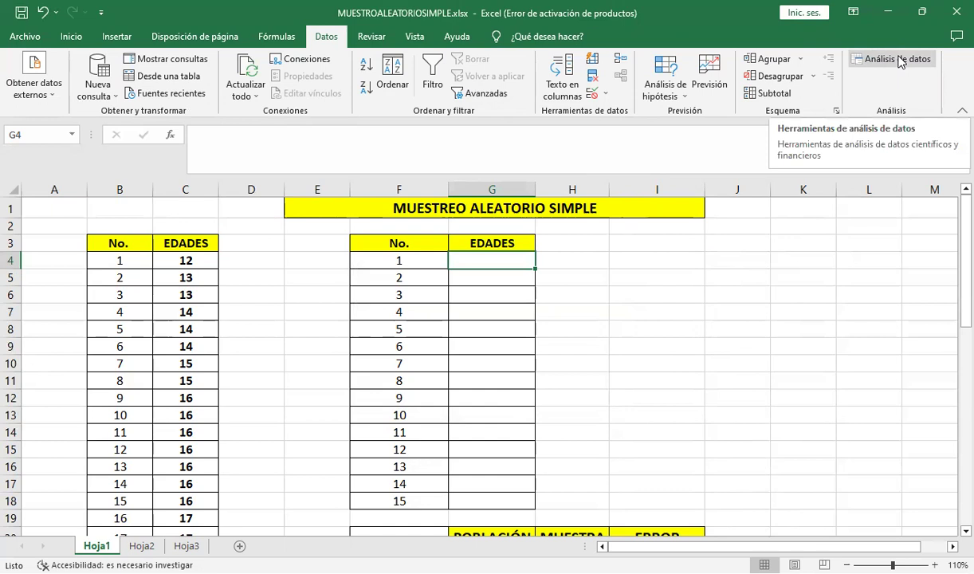
# Open the Muestra sampling dialog from Datos > Análisis de datos.
pyautogui.click(895, 59)
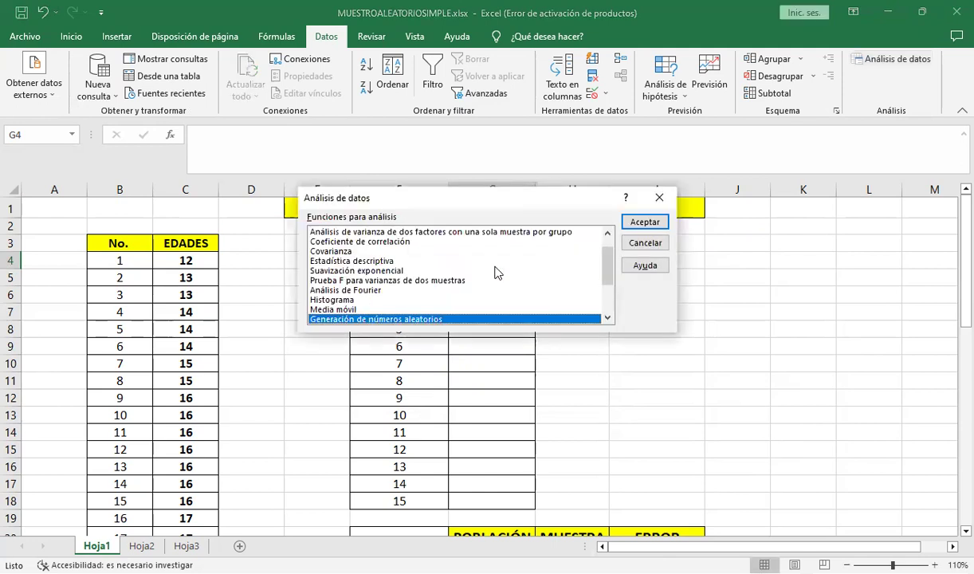
pyautogui.moveTo(605, 261)
pyautogui.mouseDown()
pyautogui.moveTo(606, 252)
pyautogui.moveTo(609, 314)
pyautogui.mouseUp()
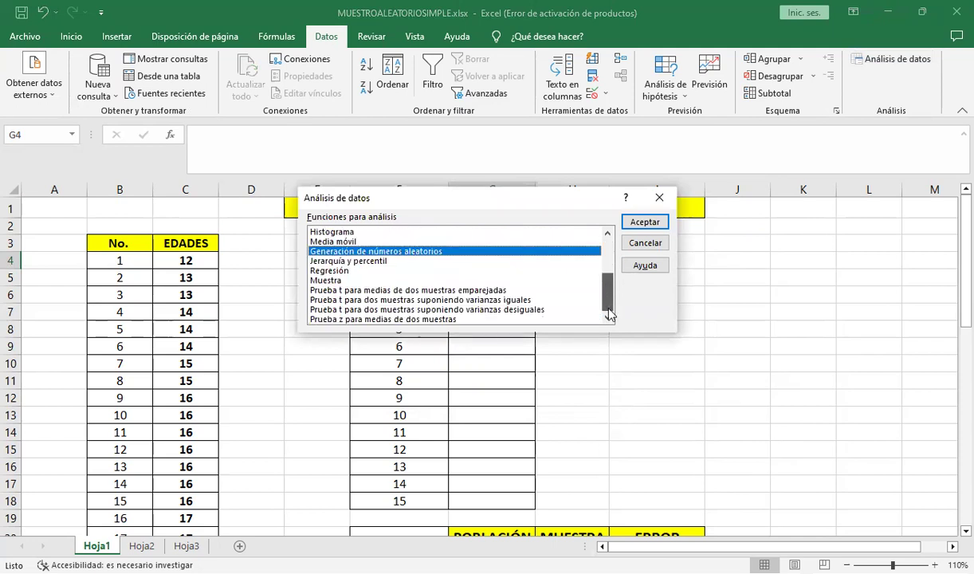
pyautogui.click(348, 281)
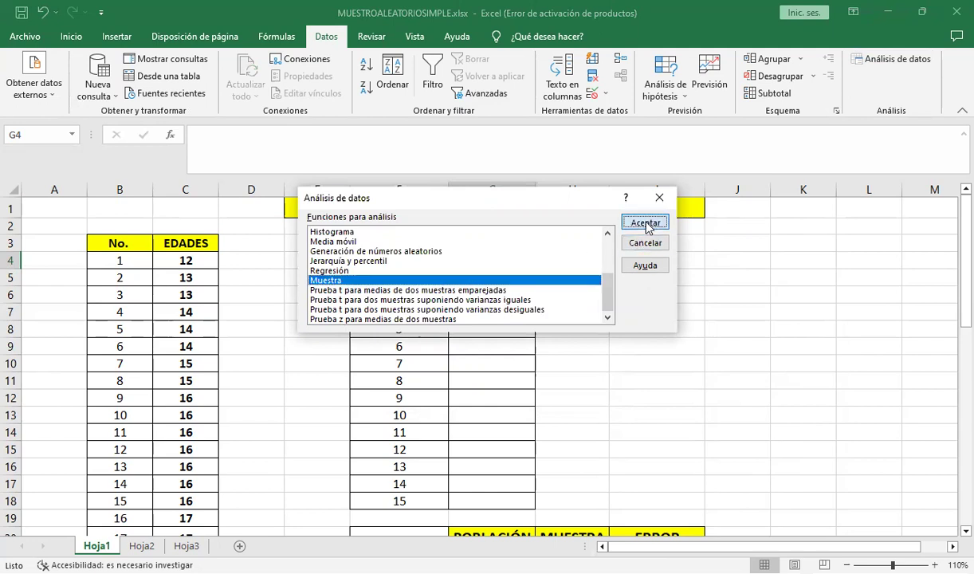
pyautogui.press('Return')
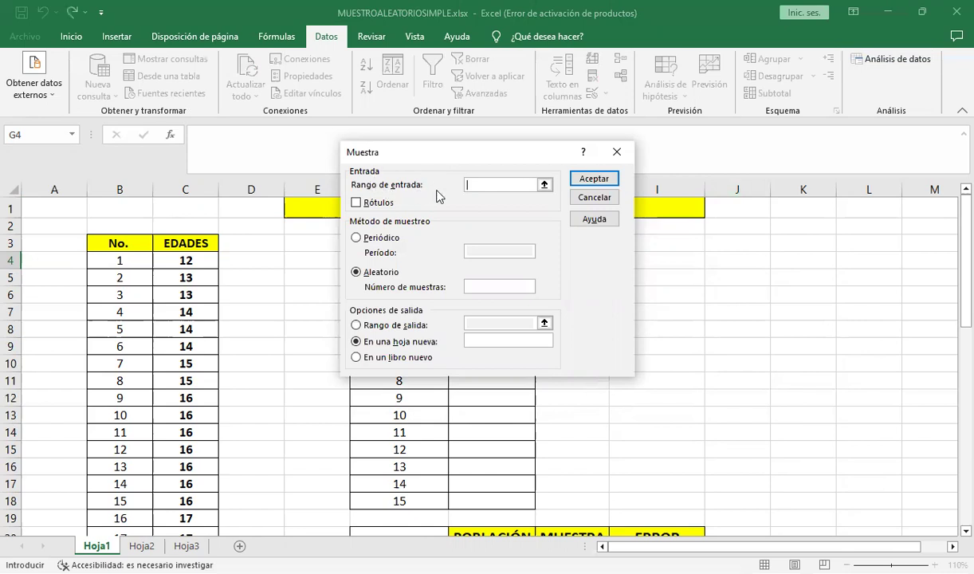
# Set the Muestra input range to $C$4:$C$48 and move the dialog aside to reveal columns F–G.
pyautogui.click(544, 185)
pyautogui.click(188, 261)
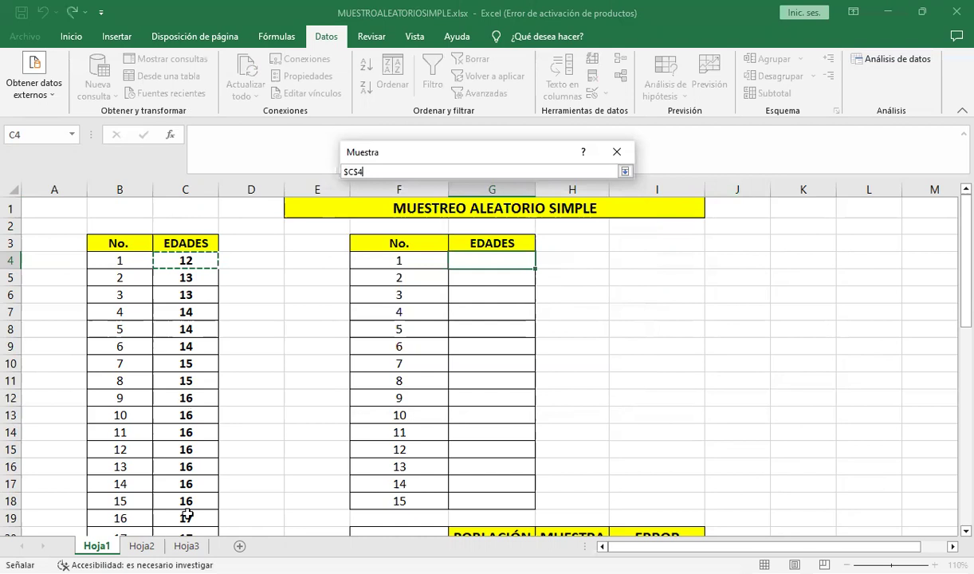
pyautogui.moveTo(182, 552); pyautogui.dragTo(188, 501)
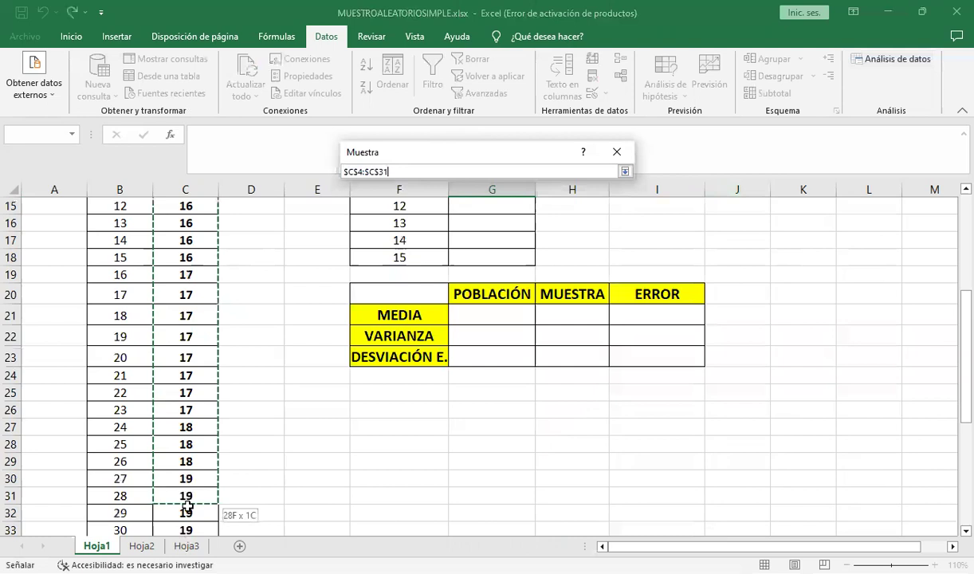
pyautogui.hotkey('ctrl', 'shift', 'Down')
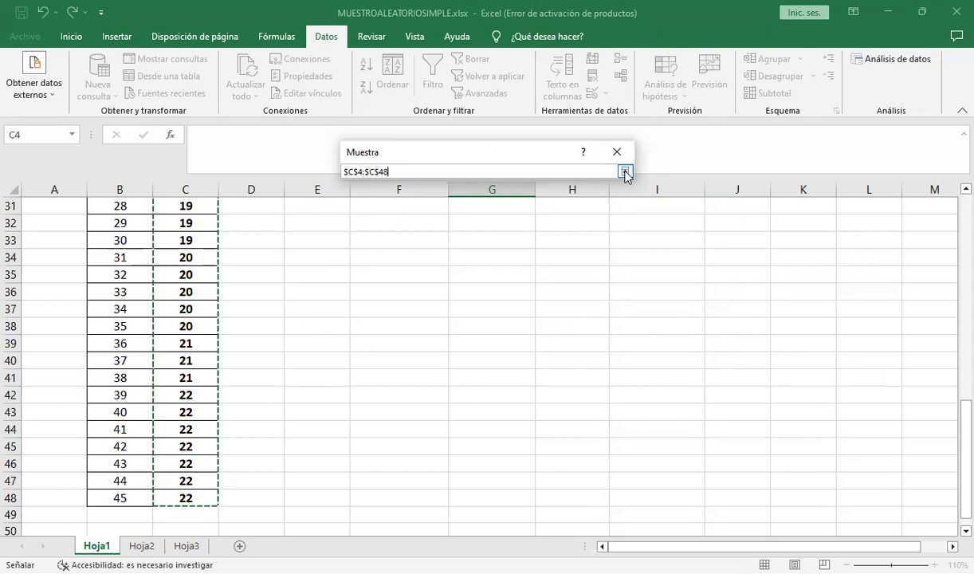
pyautogui.press('F2')
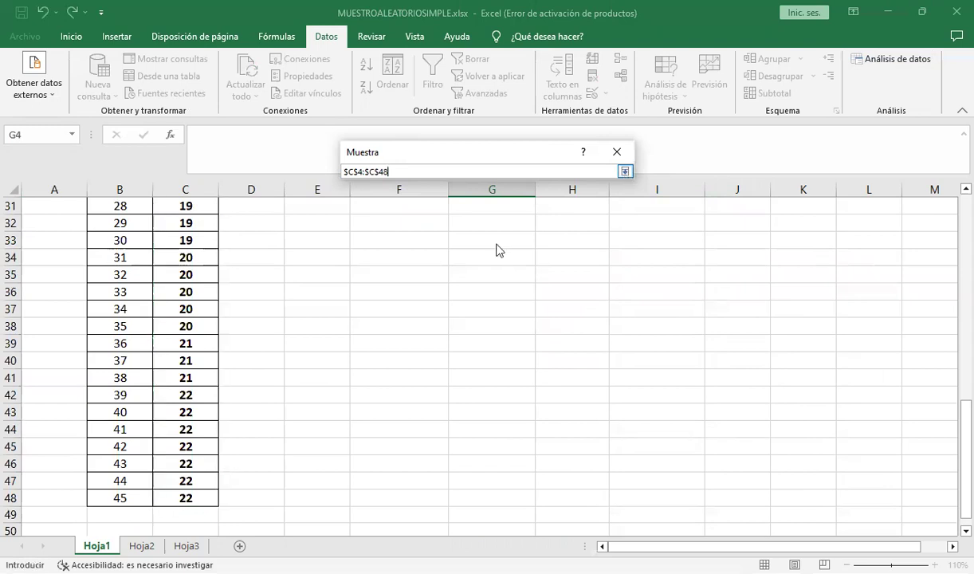
pyautogui.press('Return')
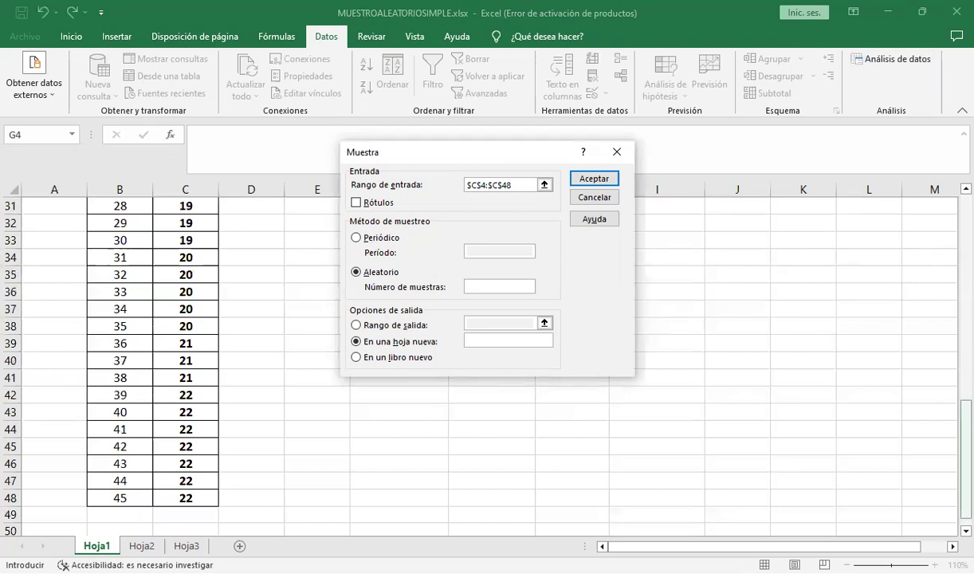
pyautogui.scroll(10, 452, 146)
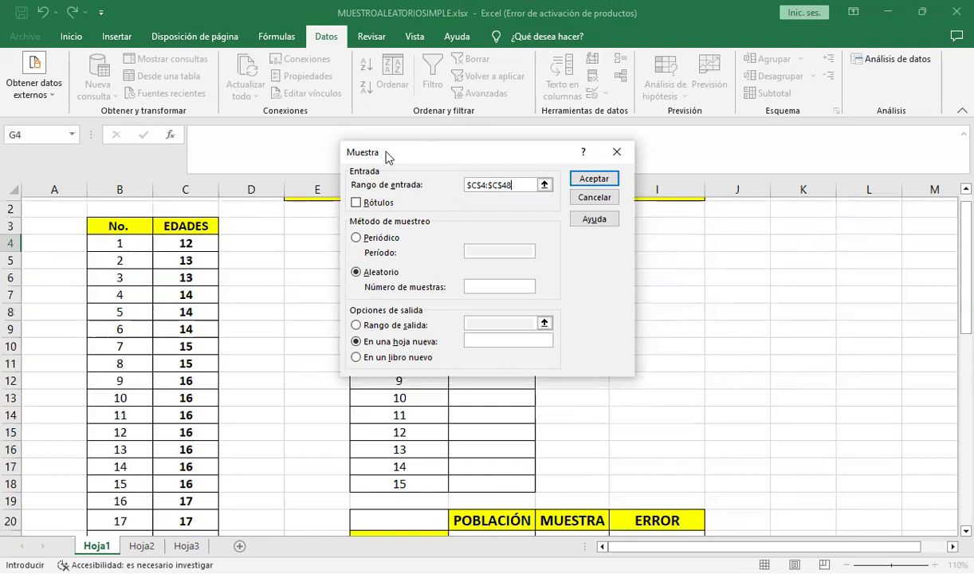
pyautogui.moveTo(388, 156); pyautogui.dragTo(586, 166)
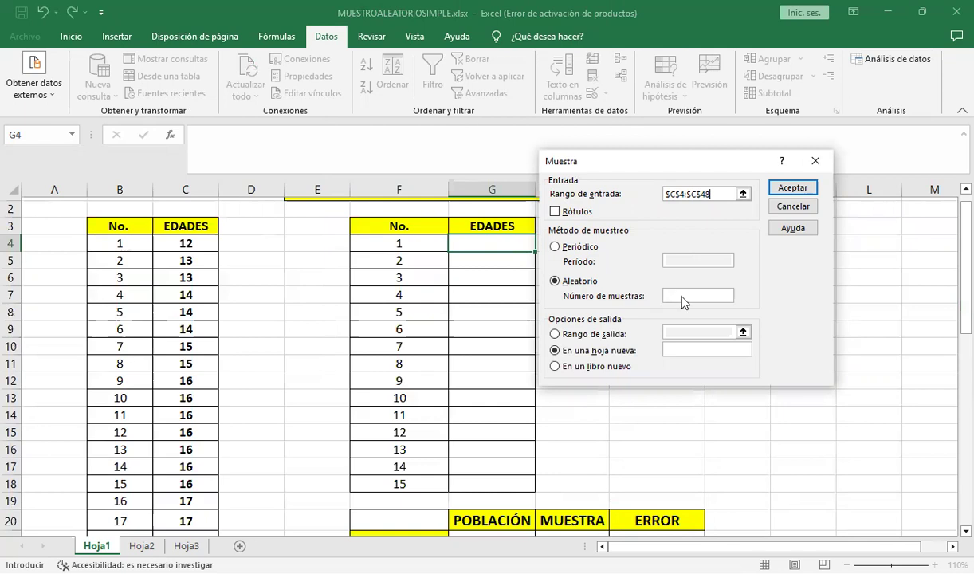
# Request 15 random samples with output range $G$4 and run the sampling.
pyautogui.click(682, 296)
pyautogui.write('15')
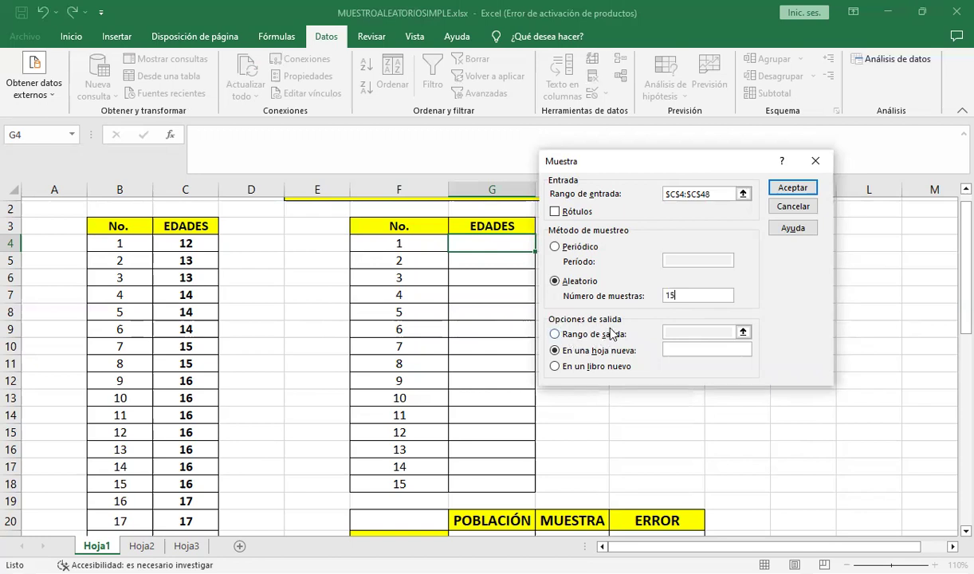
pyautogui.click(555, 334)
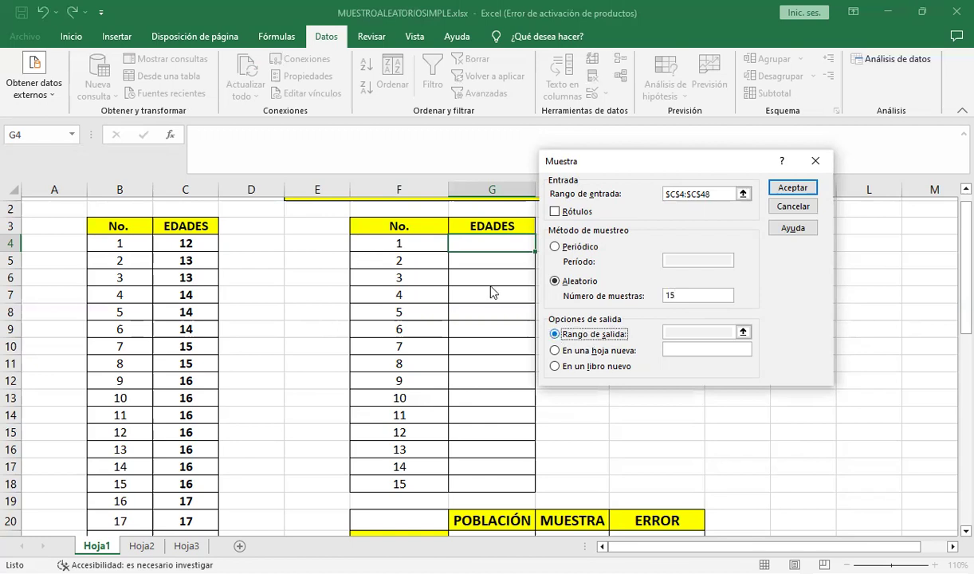
pyautogui.click(713, 328)
pyautogui.click(739, 328)
pyautogui.click(491, 241)
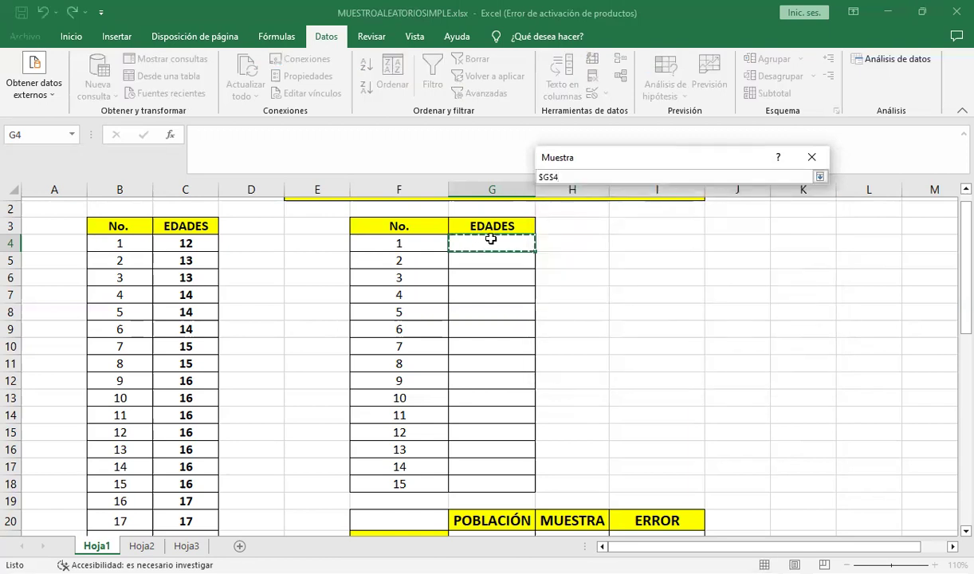
pyautogui.click(818, 177)
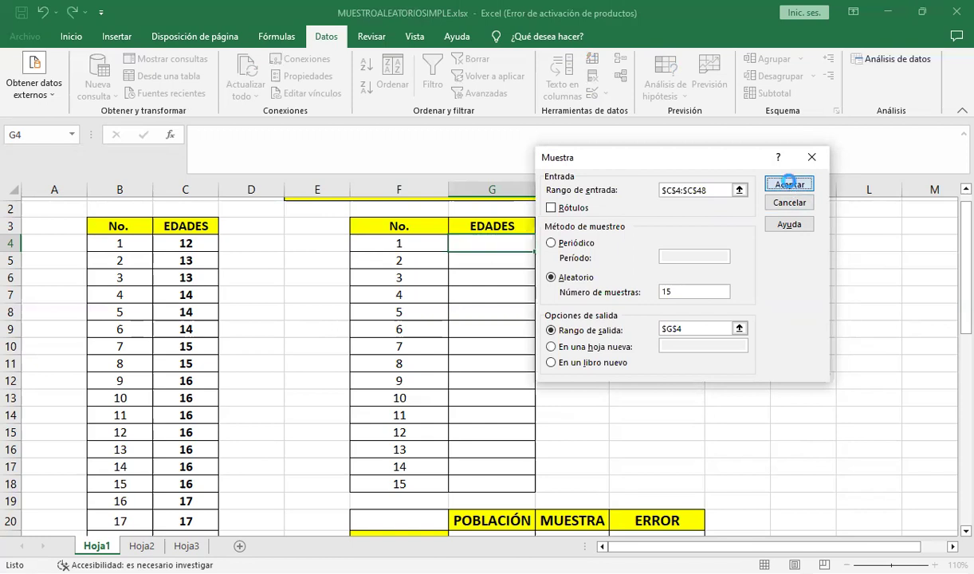
pyautogui.click(789, 185)
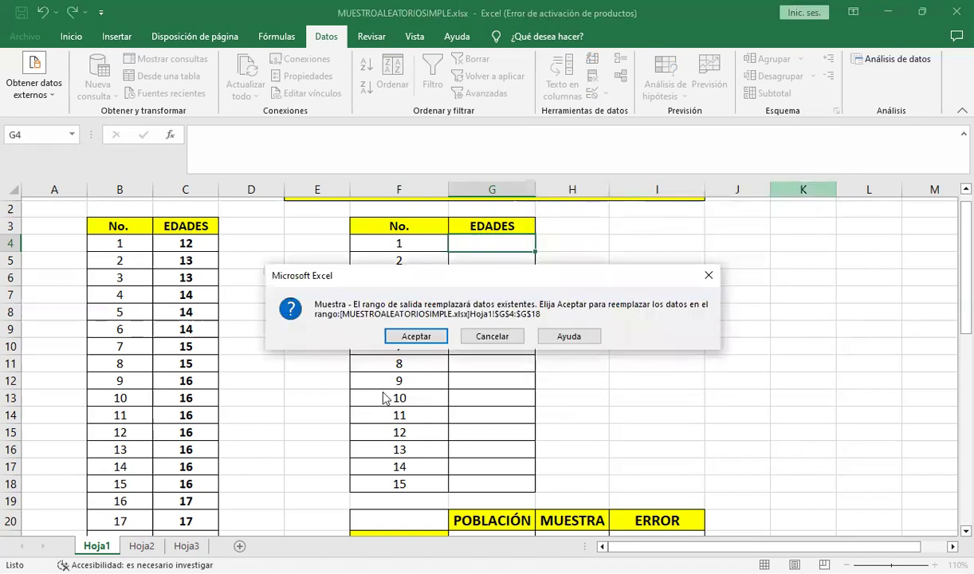
# Accept overwriting G4:G18 and review the 15 sampled ages with the arrow keys.
pyautogui.click(416, 335)
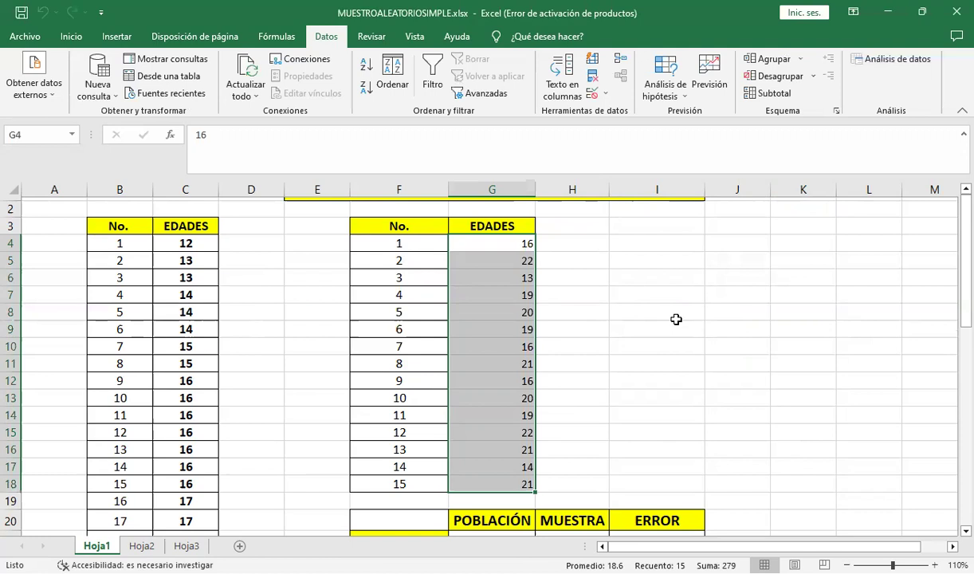
pyautogui.click(479, 243)
pyautogui.press('Down')
pyautogui.press('Down')
pyautogui.press('Down')
pyautogui.press('Down')
pyautogui.press('Down')
pyautogui.press('Down')
pyautogui.press('Down')
pyautogui.press('Down')
pyautogui.press('Down')
pyautogui.press('Down')
pyautogui.press('Down')
pyautogui.press('Down')
pyautogui.press('Down')
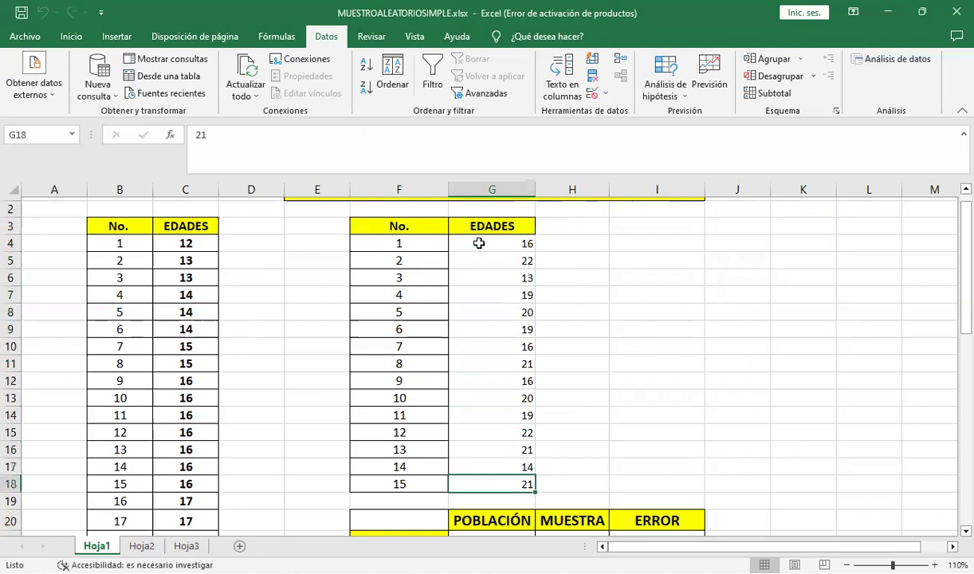
pyautogui.press('Up')
pyautogui.press('Up')
pyautogui.press('Up')
pyautogui.press('Up')
pyautogui.press('Up')
pyautogui.press('Up')
pyautogui.press('Down')
pyautogui.press('Down')
pyautogui.press('Down')
pyautogui.press('Down')
pyautogui.press('Left')
pyautogui.press('Left')
pyautogui.press('Left')
pyautogui.press('Left')
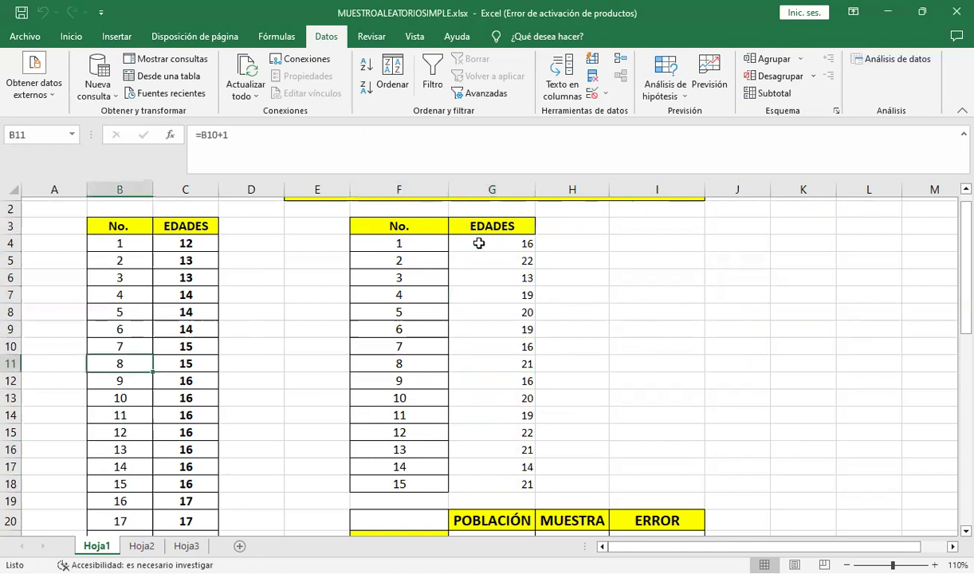
pyautogui.press('Right')
pyautogui.press('Up')
pyautogui.press('Up')
pyautogui.press('Right')
pyautogui.press('Right')
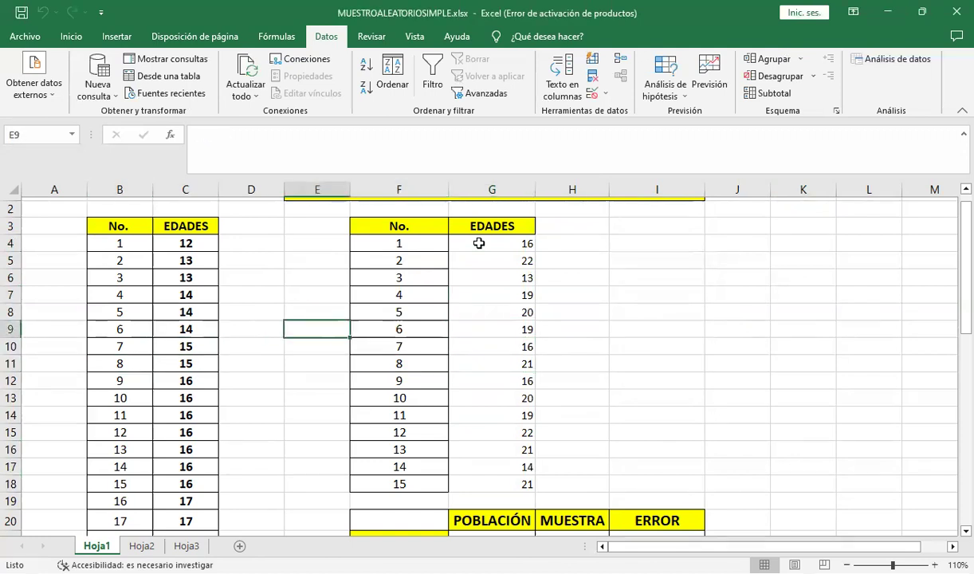
pyautogui.press('Right')
pyautogui.press('Right')
pyautogui.press('Right')
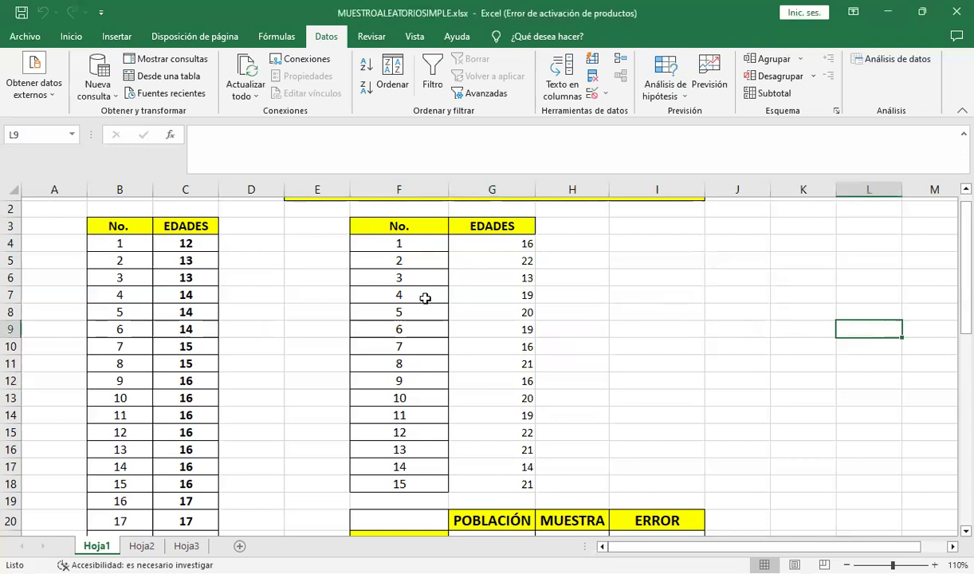
# Apply Todos los bordes and centre alignment to the sampled ages in G4:G18.
pyautogui.click(495, 247)
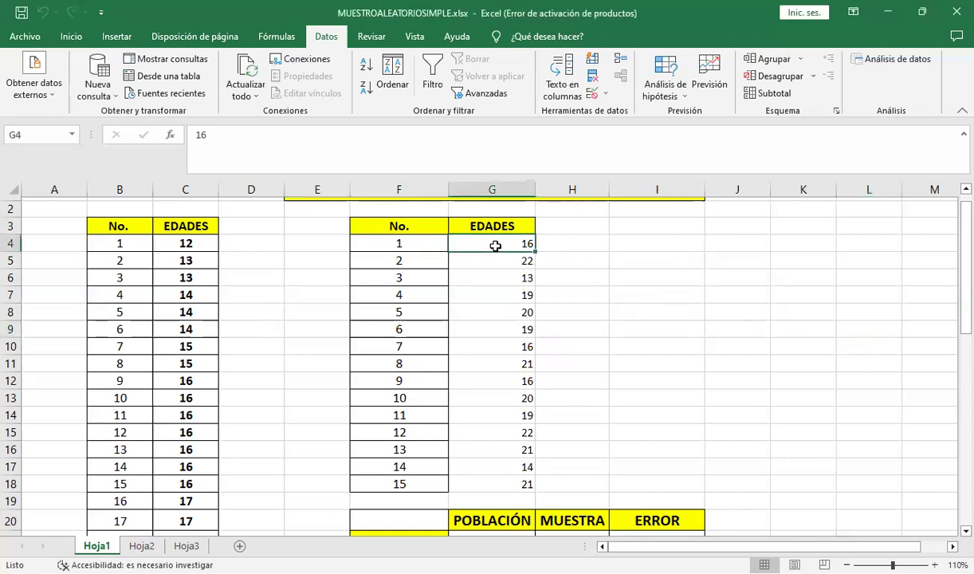
pyautogui.moveTo(495, 246); pyautogui.dragTo(520, 488)
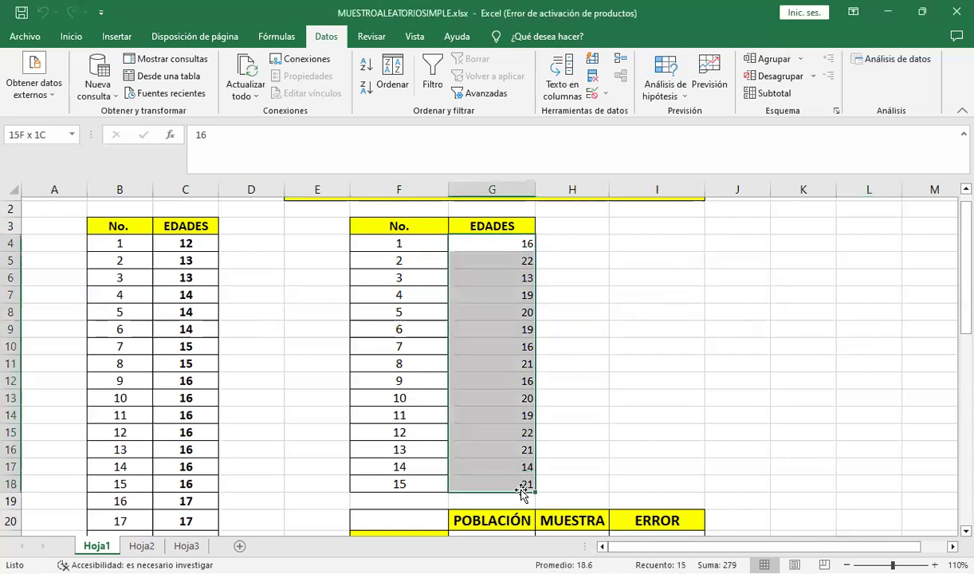
pyautogui.click(64, 37)
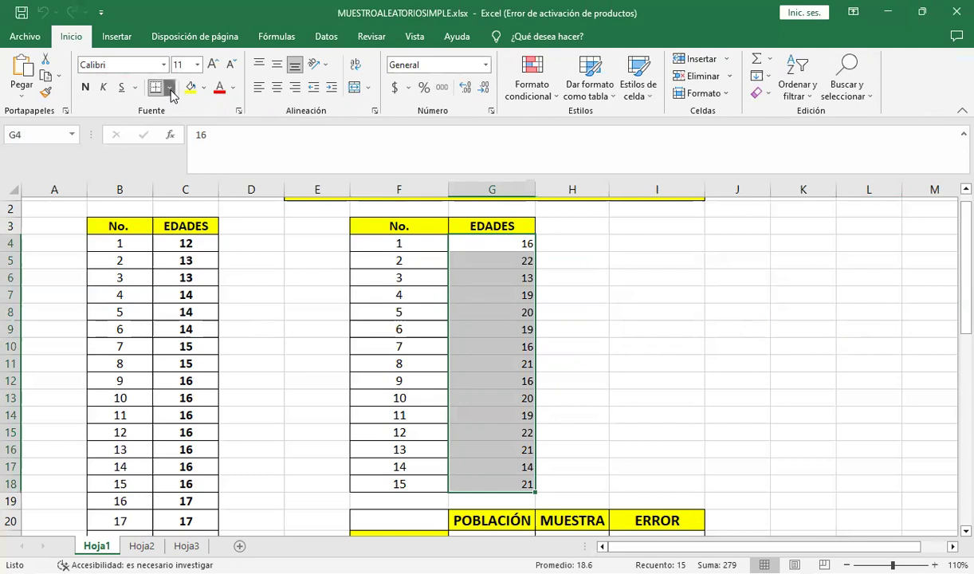
pyautogui.click(170, 88)
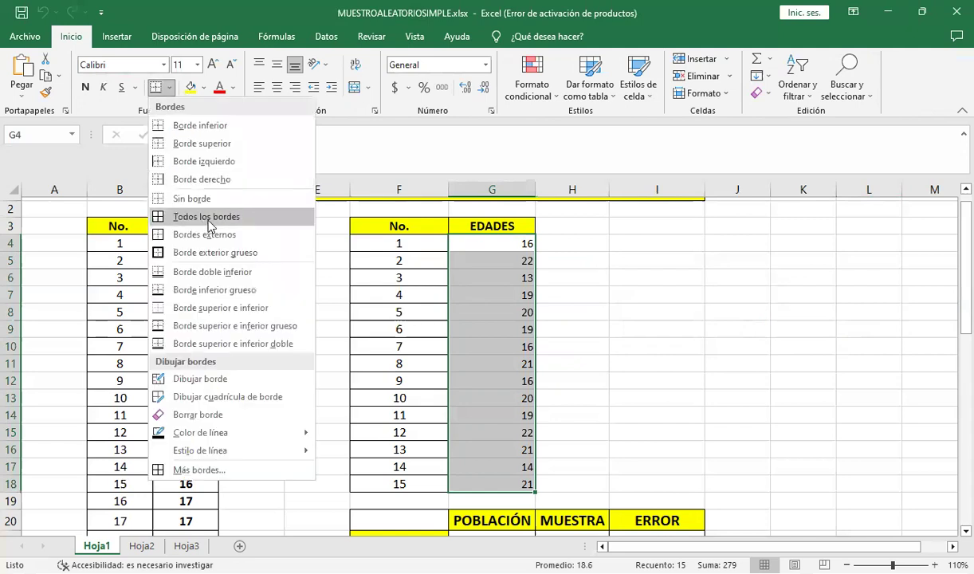
pyautogui.click(208, 217)
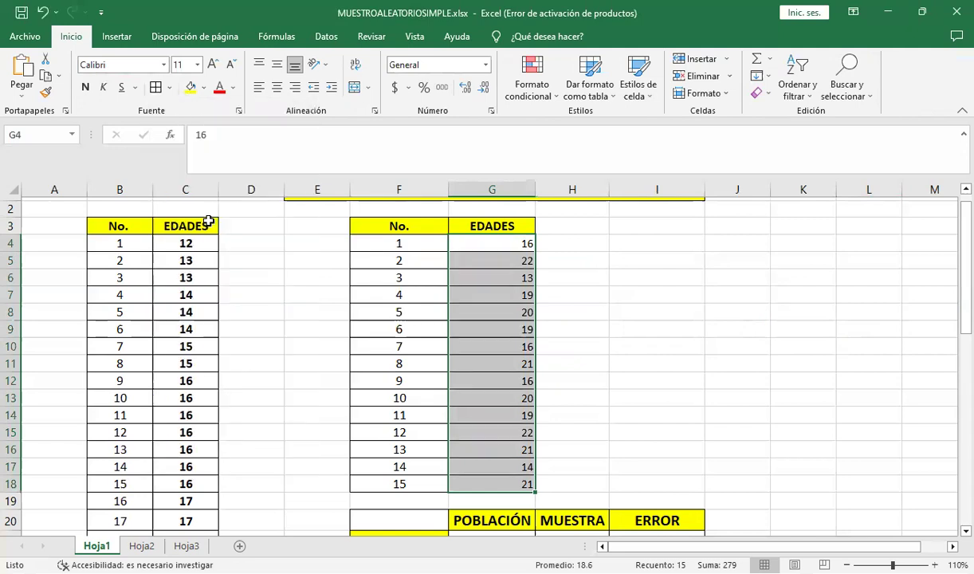
pyautogui.click(277, 89)
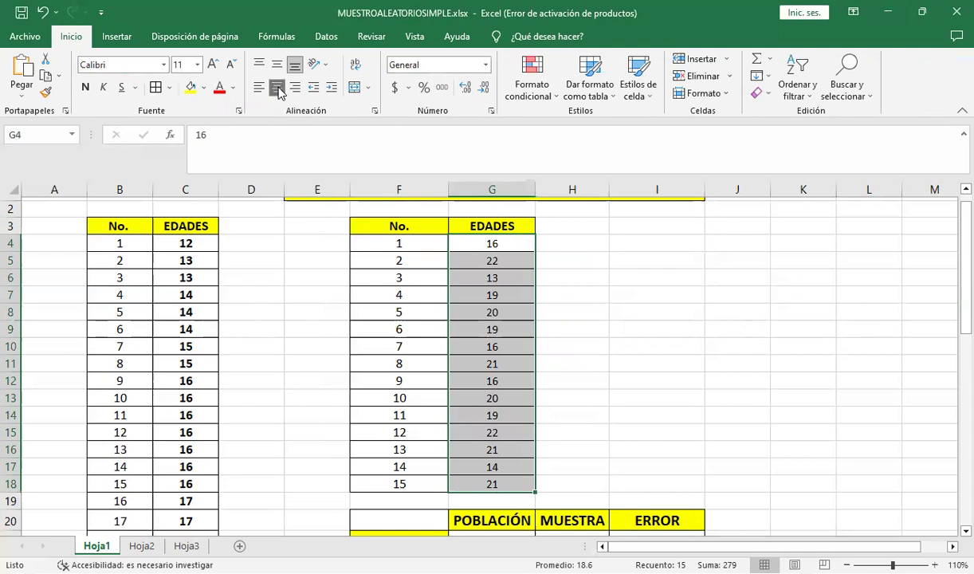
pyautogui.click(825, 430)
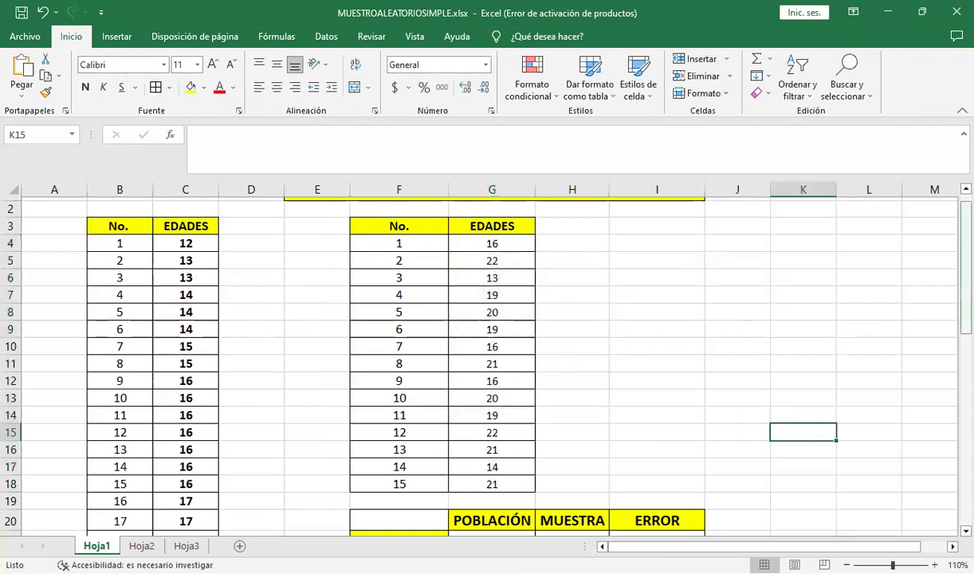
pyautogui.moveTo(965, 240); pyautogui.dragTo(965, 286)
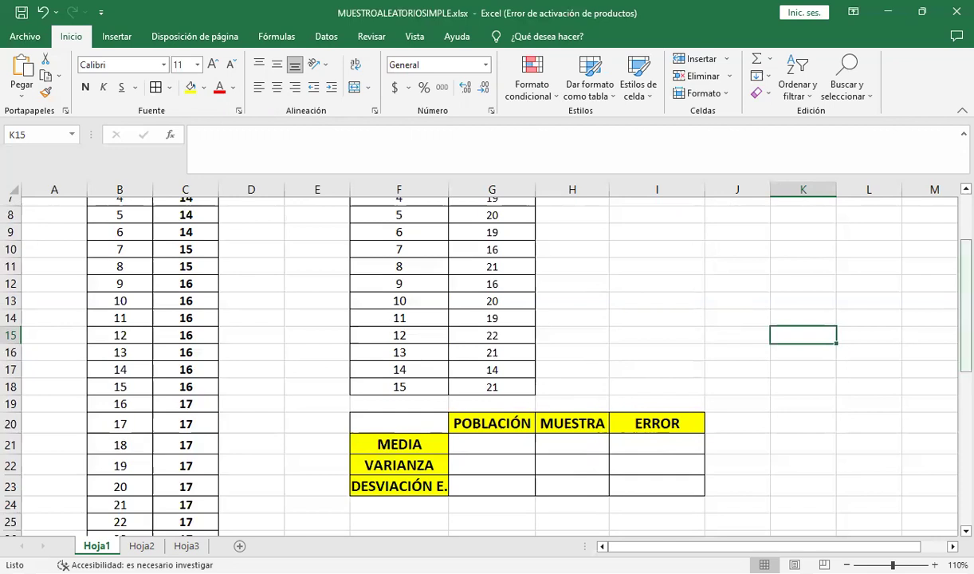
# Enter =PROMEDIO(C4:C48) in G21, giving a population mean of 17.888889.
pyautogui.moveTo(965, 344); pyautogui.dragTo(965, 299)
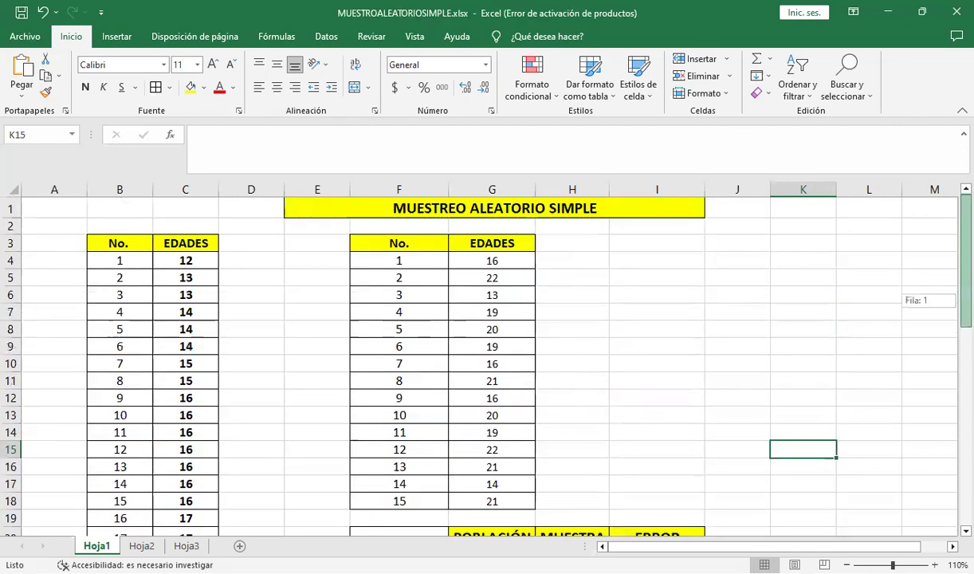
pyautogui.scroll(-2, 455, 462)
pyautogui.click(466, 475)
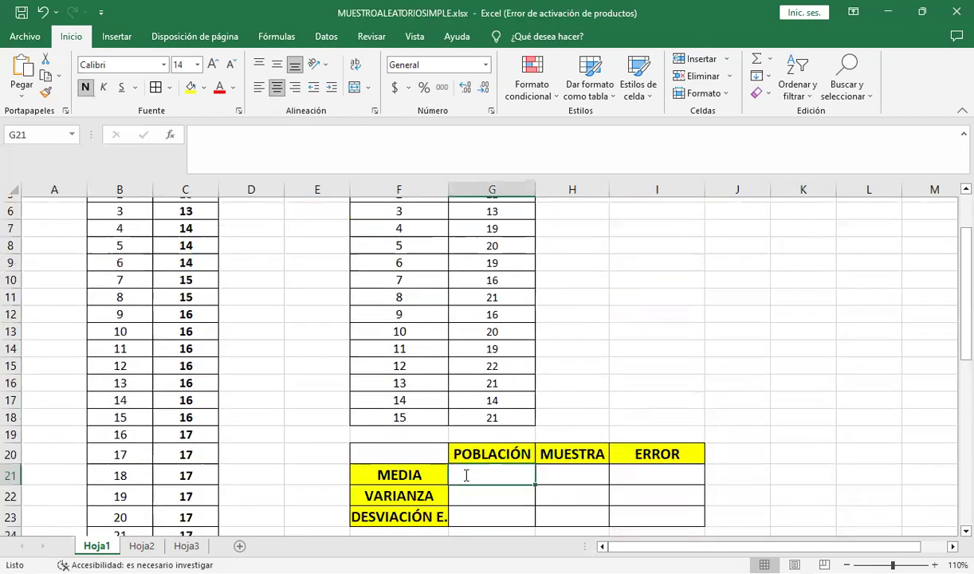
pyautogui.write('=')
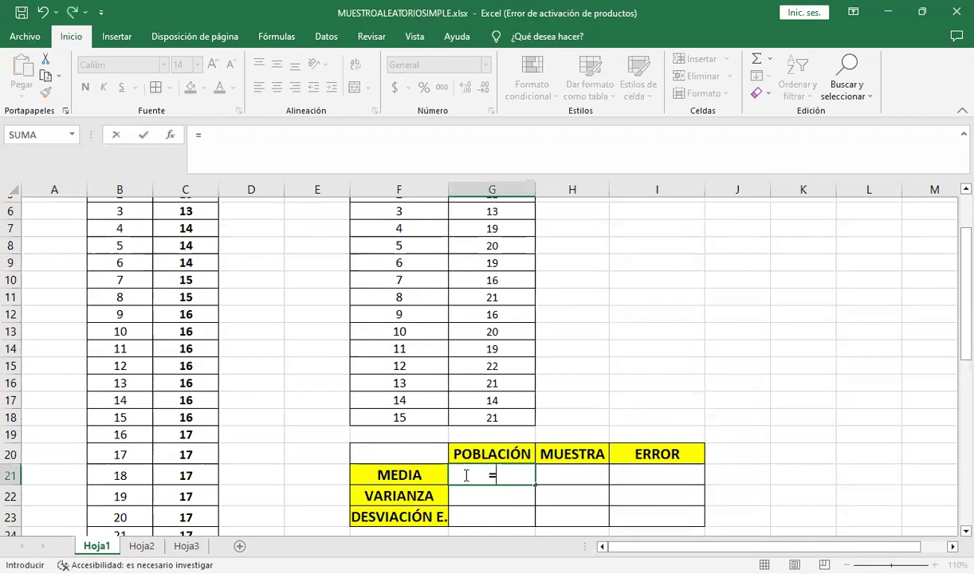
pyautogui.write('pr')
pyautogui.write('ome')
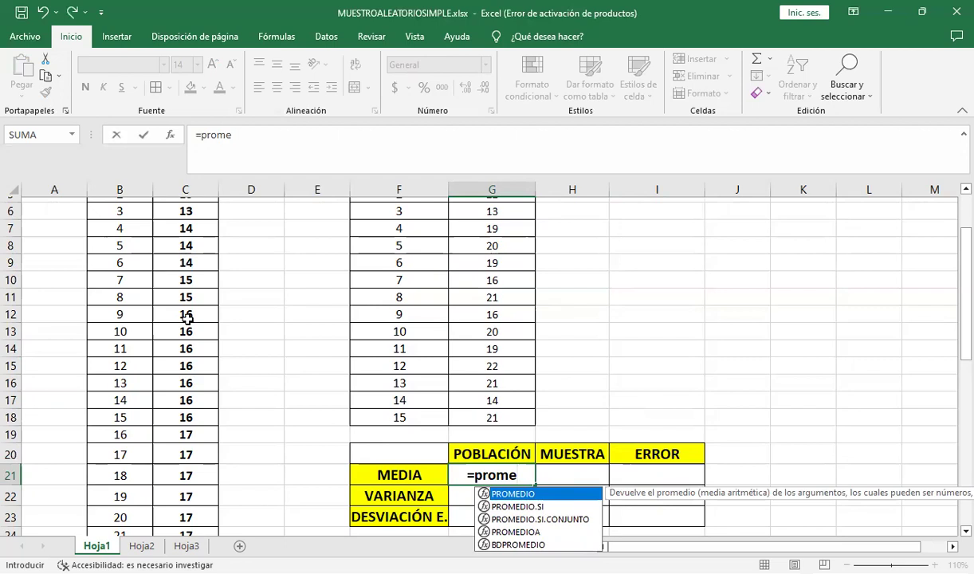
pyautogui.press('Tab')
pyautogui.scroll(2, 185, 318)
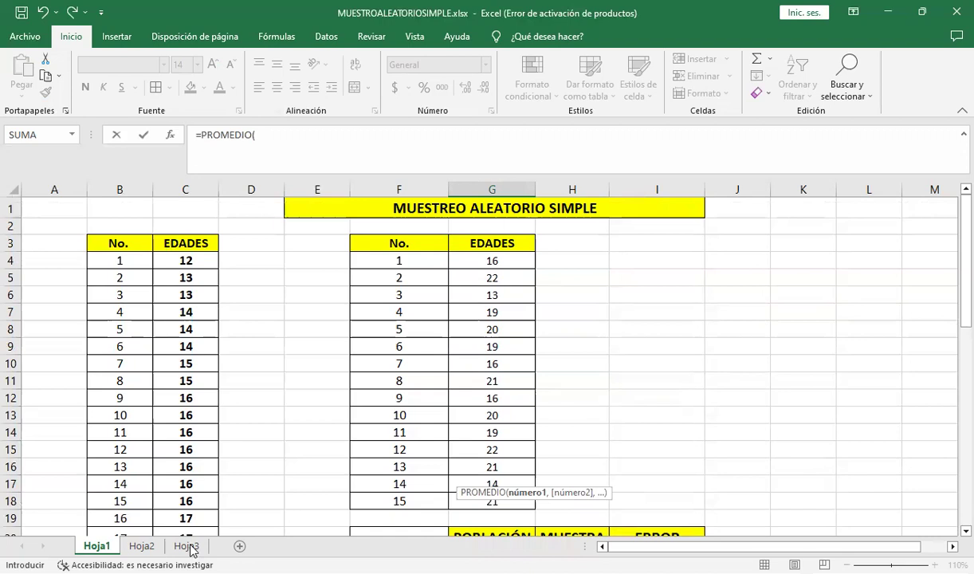
pyautogui.moveTo(185, 261); pyautogui.dragTo(189, 551)
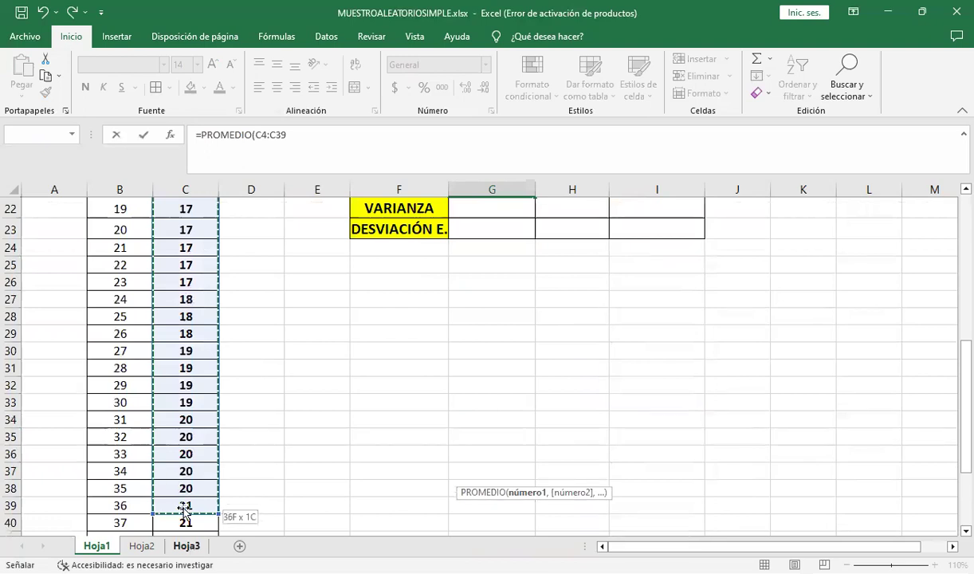
pyautogui.moveTo(183, 508); pyautogui.dragTo(185, 503)
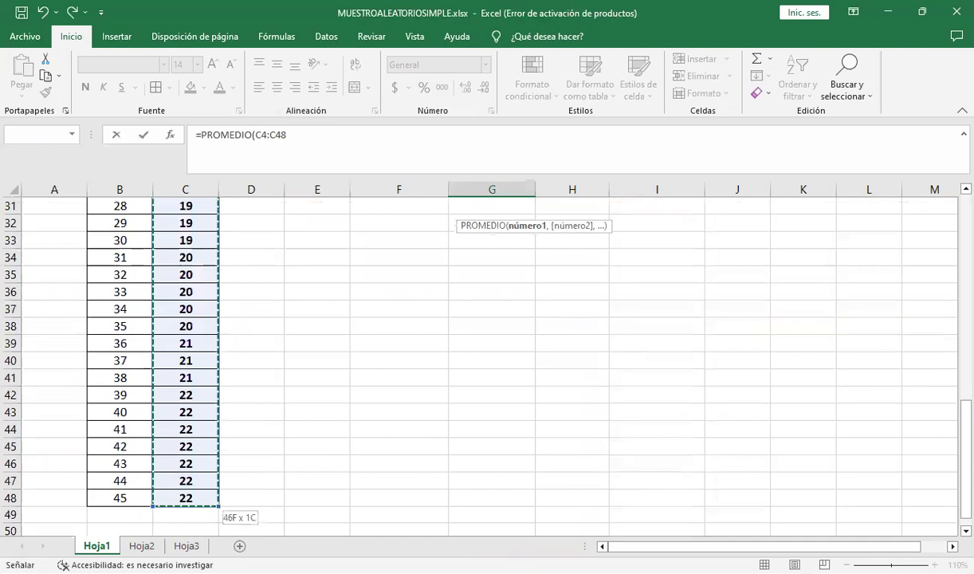
pyautogui.moveTo(966, 510); pyautogui.dragTo(966, 498)
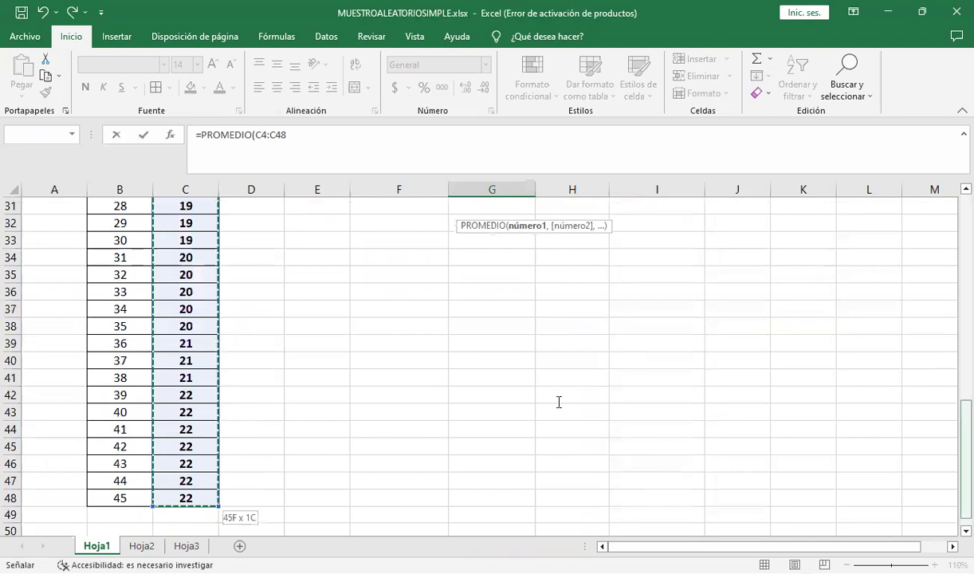
pyautogui.scroll(7, 586, 408)
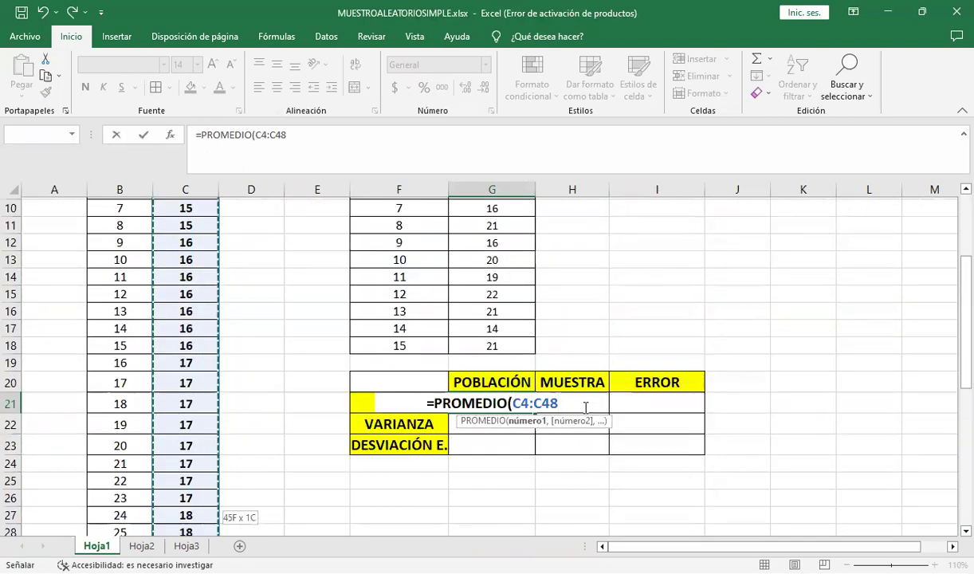
pyautogui.write(')')
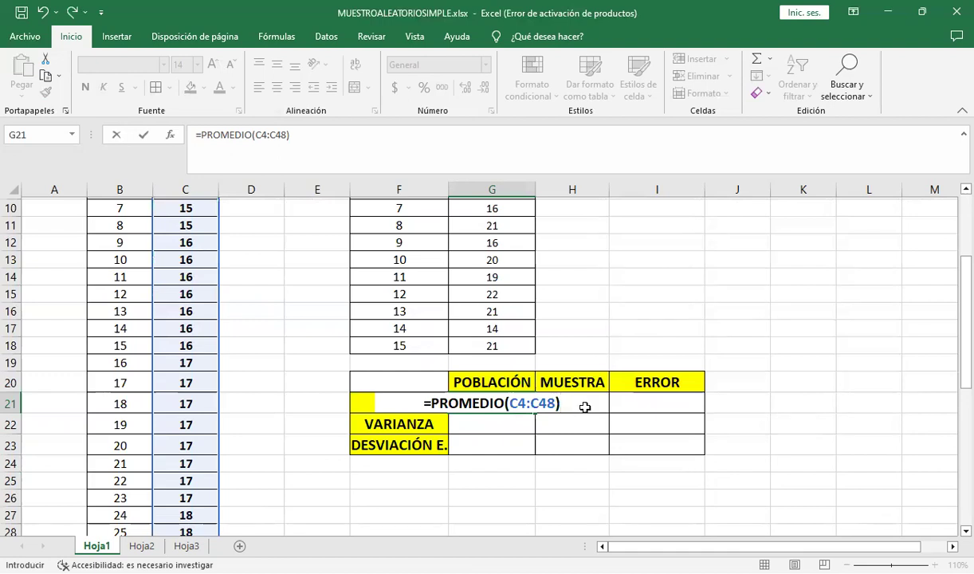
pyautogui.hotkey('ctrl', 'Return')
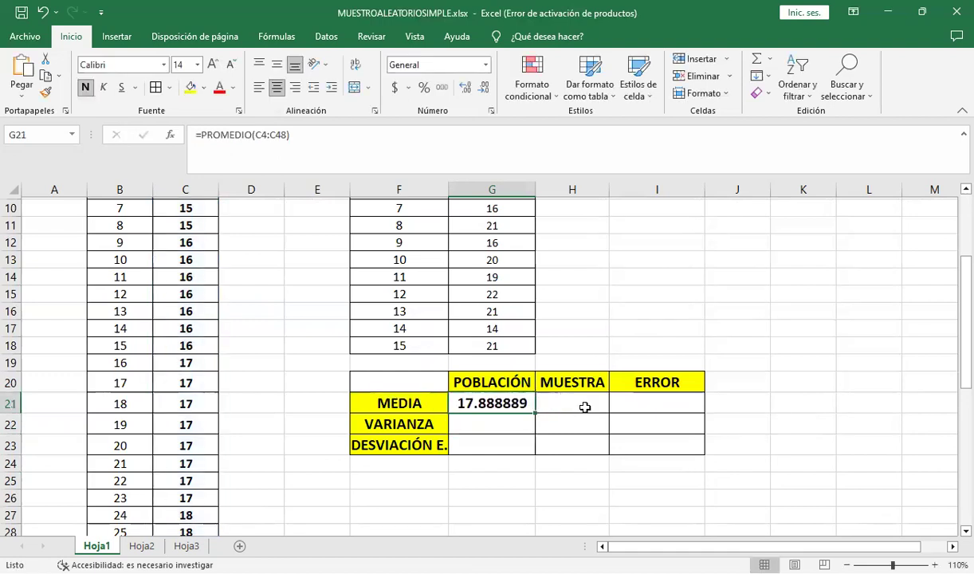
pyautogui.press('Return')
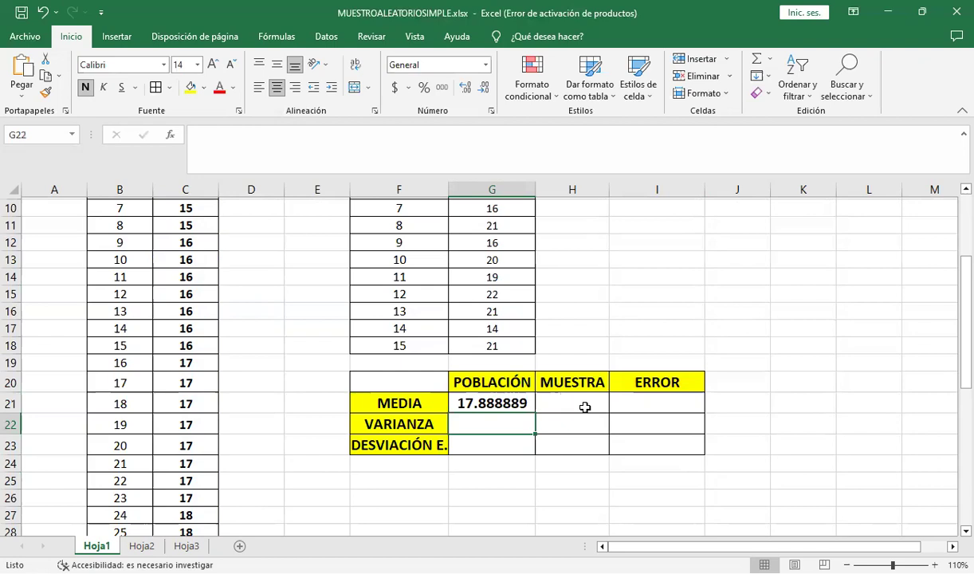
# Enter =VAR.P(c4:c48) in G22, giving a population variance of 7.7876543.
pyautogui.write('=')
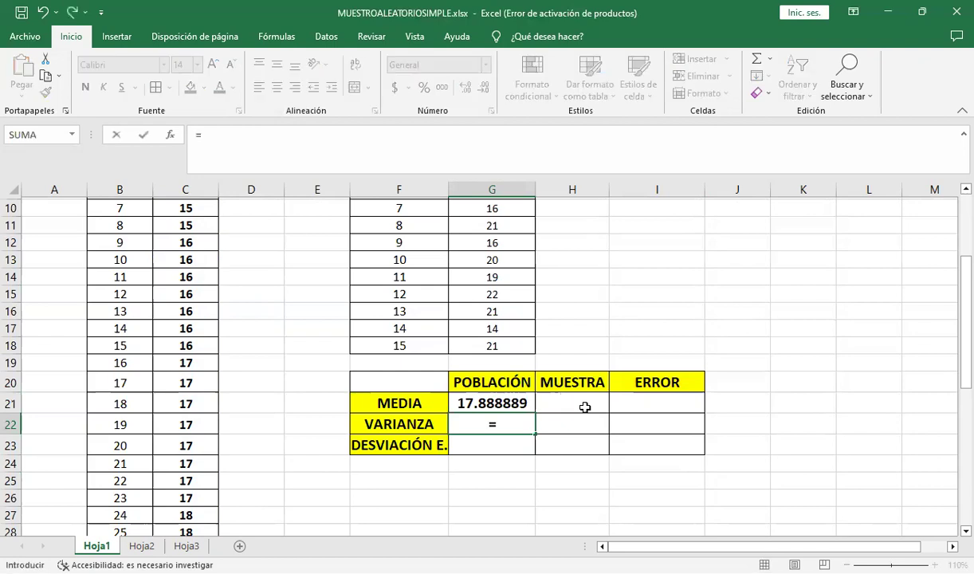
pyautogui.write('v')
pyautogui.write('ar')
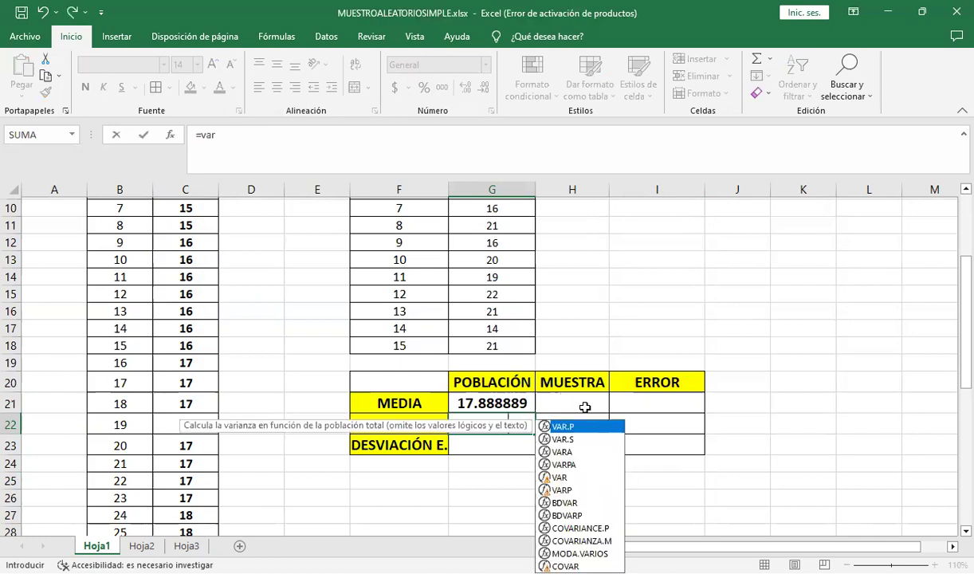
pyautogui.write('.')
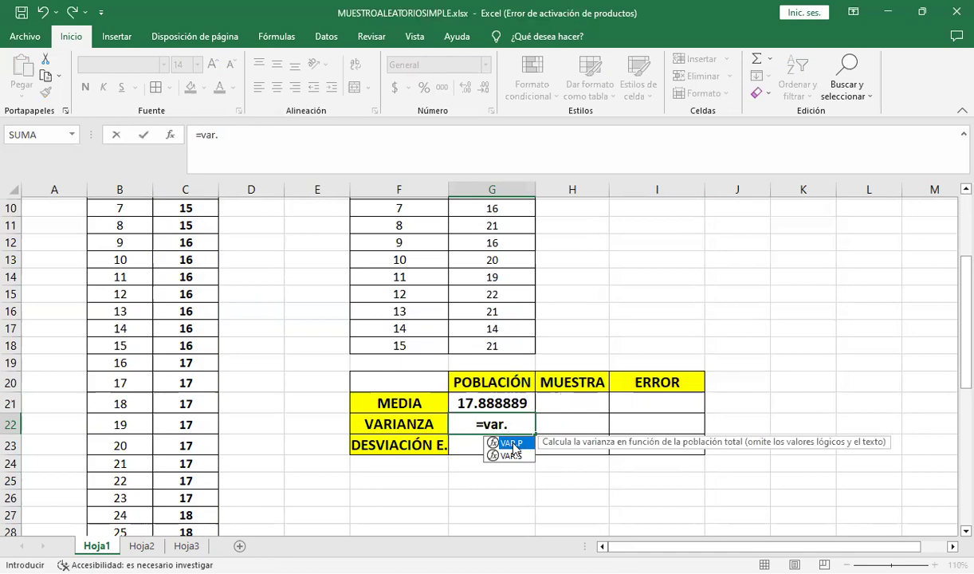
pyautogui.doubleClick(513, 444)
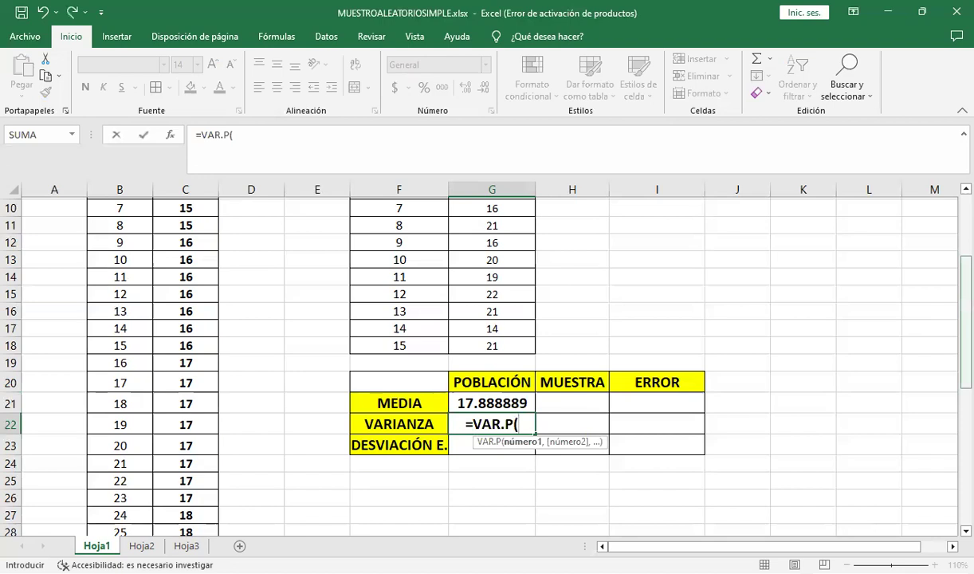
pyautogui.scroll(3, 177, 260)
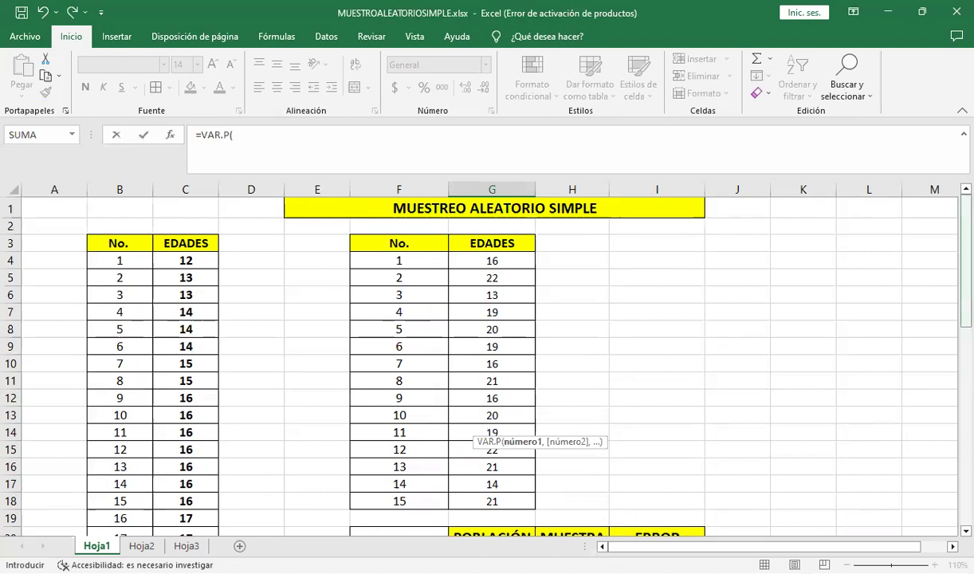
pyautogui.scroll(-9, 326, 446)
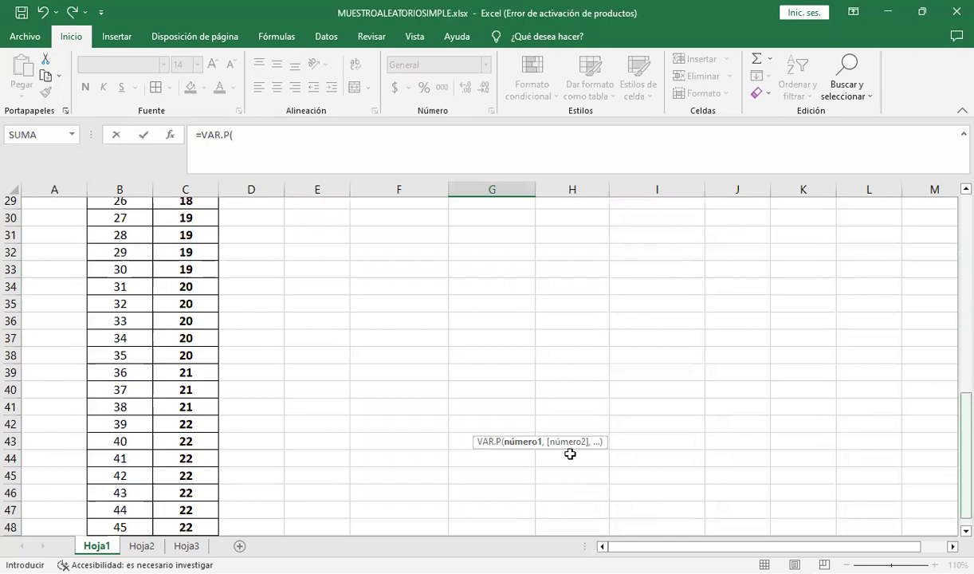
pyautogui.scroll(7, 570, 453)
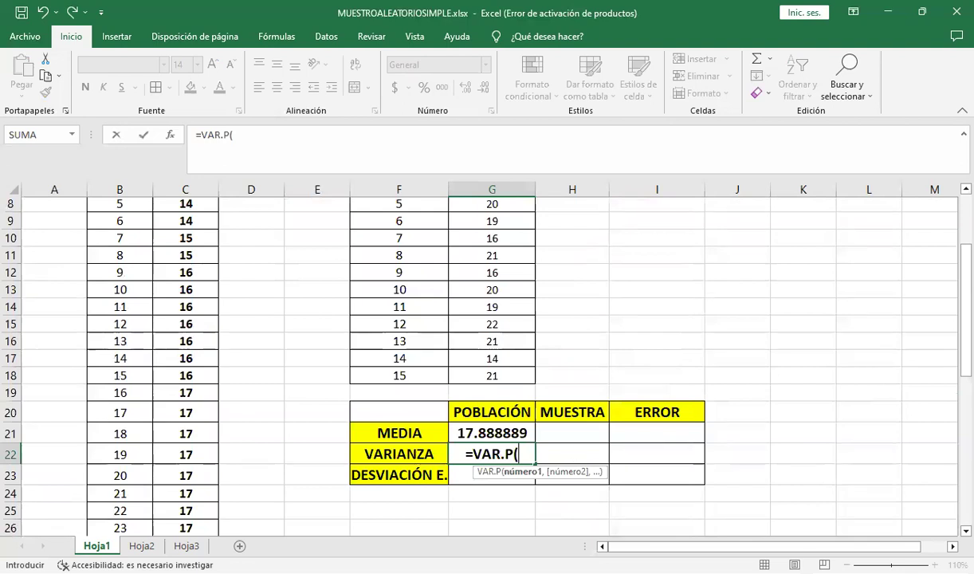
pyautogui.write('c4:c48')
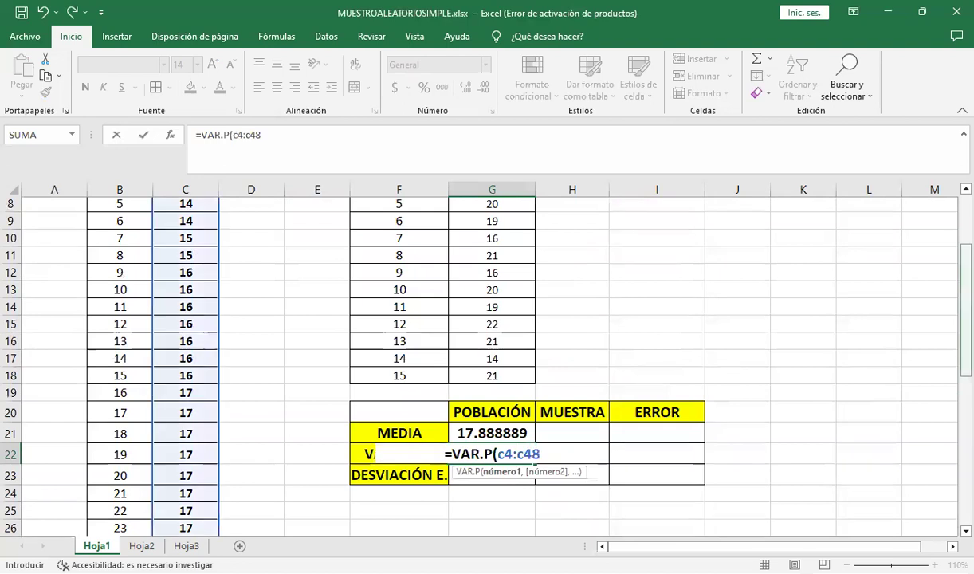
pyautogui.moveTo(965, 311); pyautogui.dragTo(965, 277)
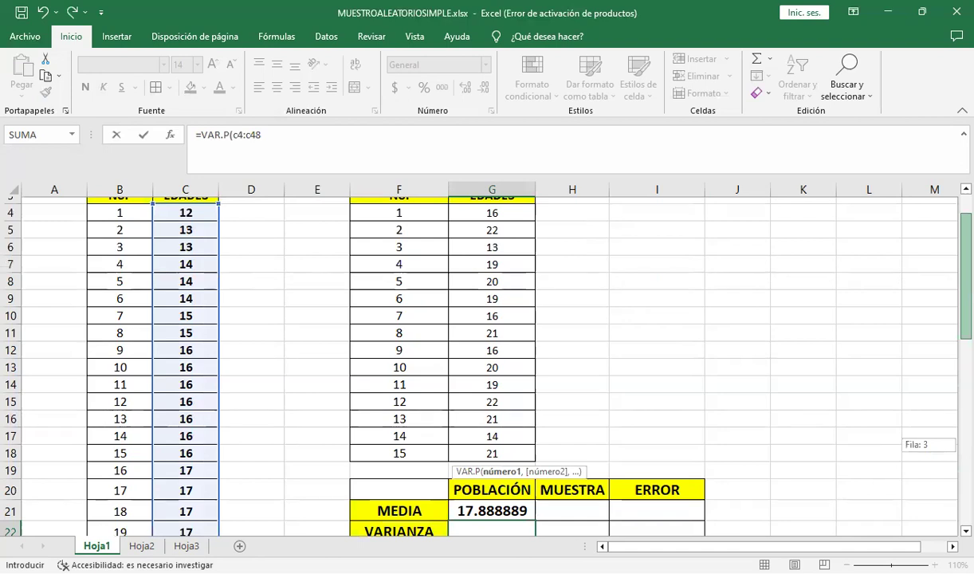
pyautogui.write(')')
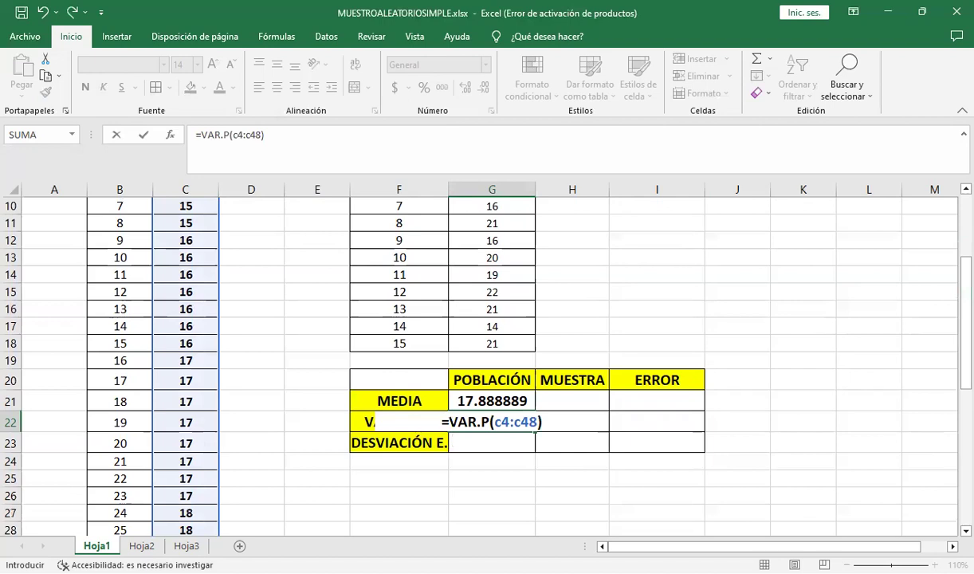
pyautogui.press('Return')
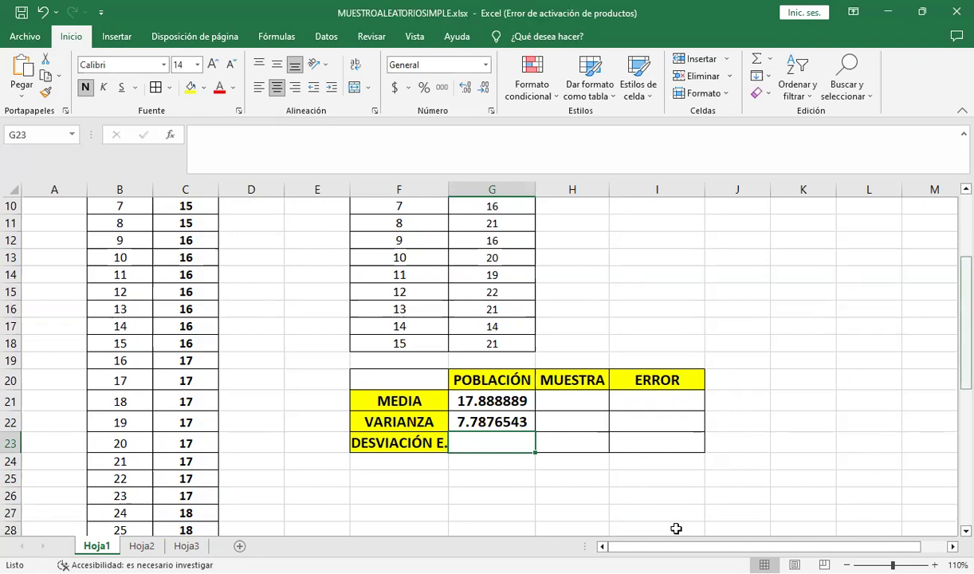
# Enter =DESVEST.P(C4:C48) in G23 to get the population standard deviation 2.7906369.
pyautogui.write('=d')
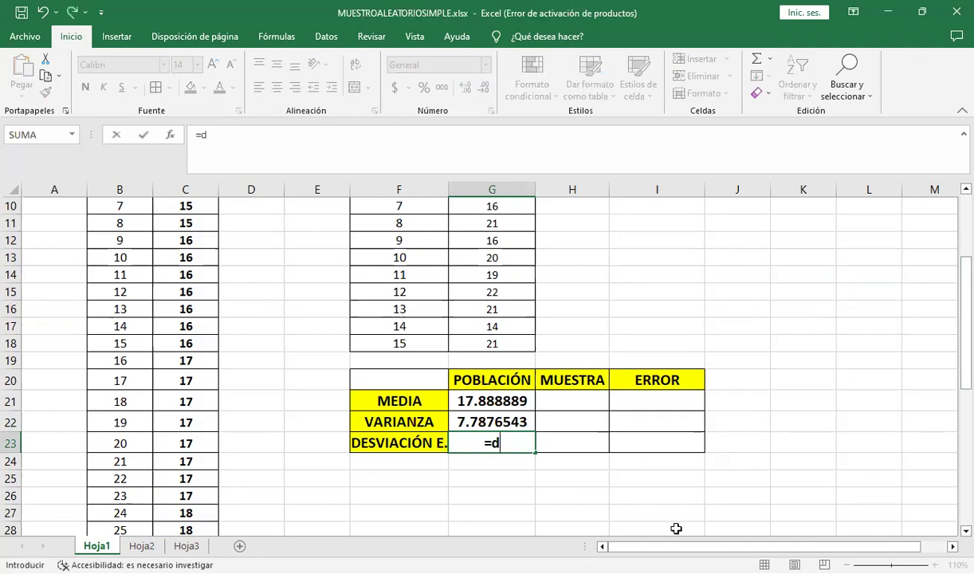
pyautogui.write('esves')
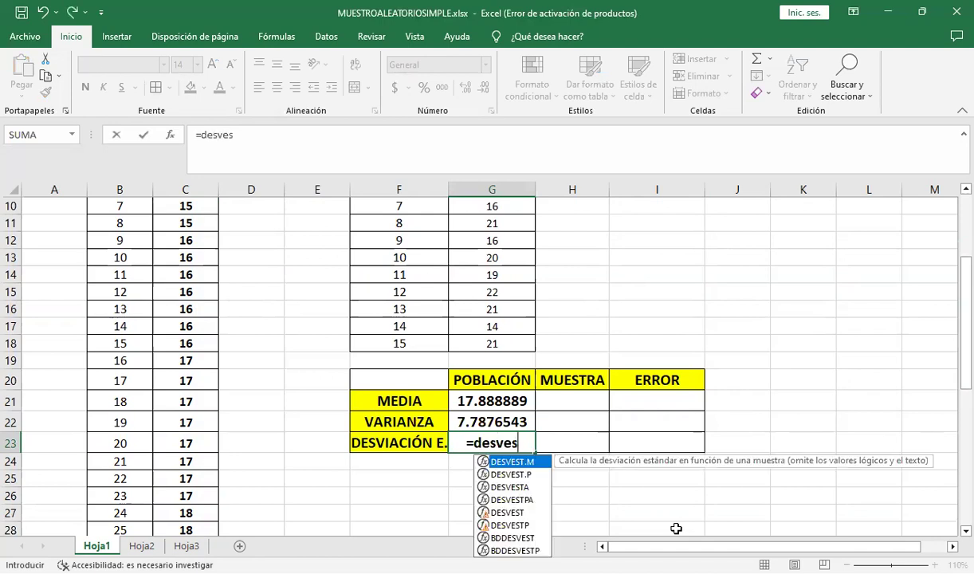
pyautogui.click(523, 476)
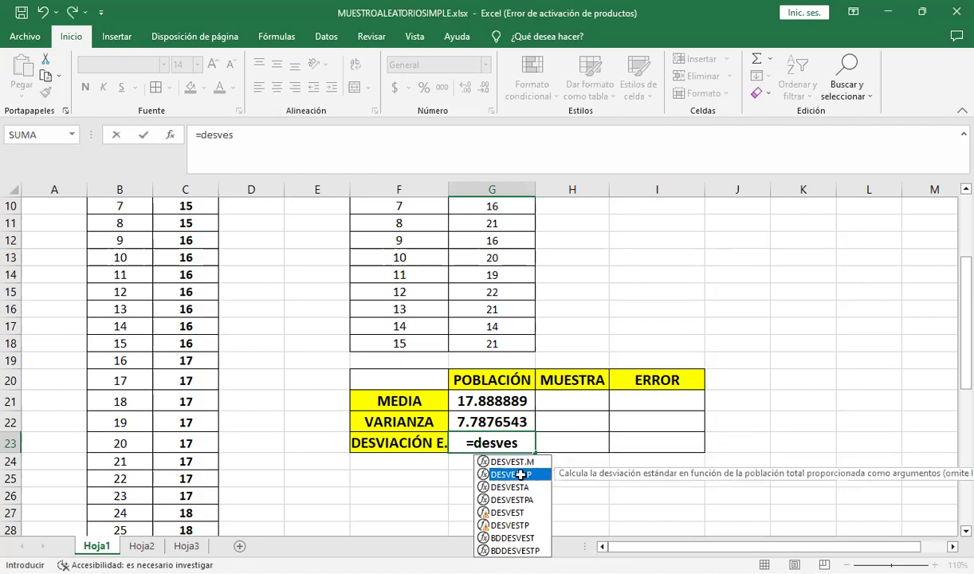
pyautogui.doubleClick(519, 474)
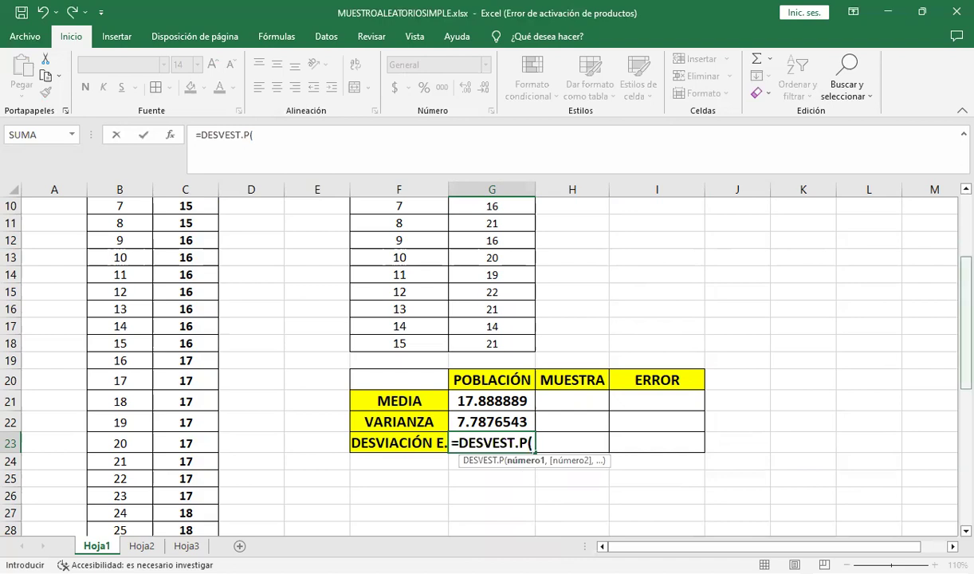
pyautogui.scroll(3, 163, 251)
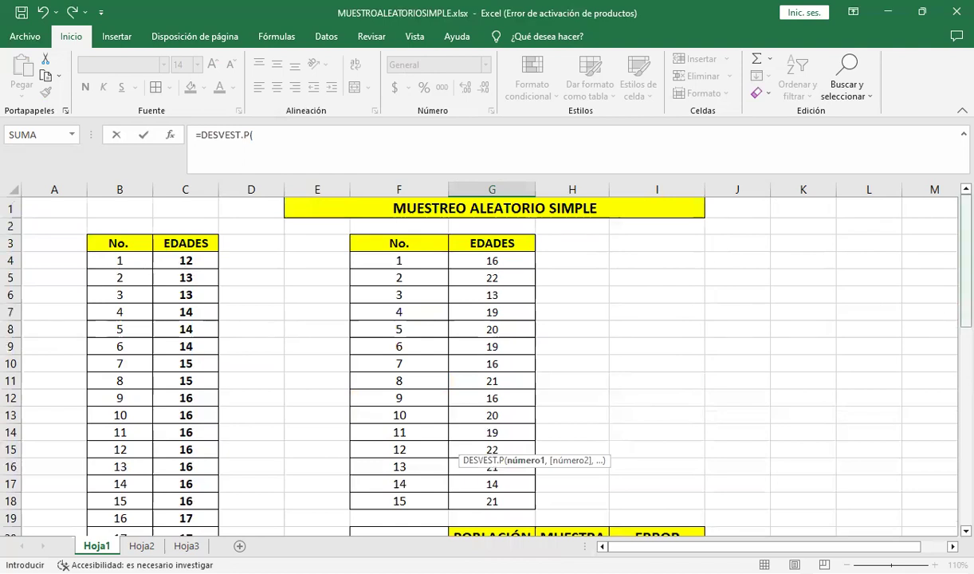
pyautogui.scroll(-6, 478, 359)
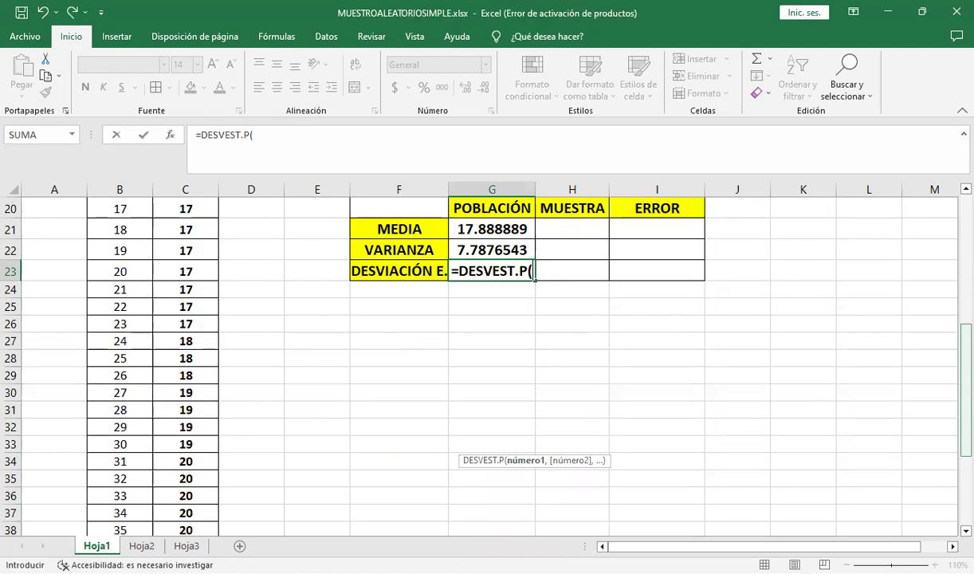
pyautogui.scroll(2, 528, 454)
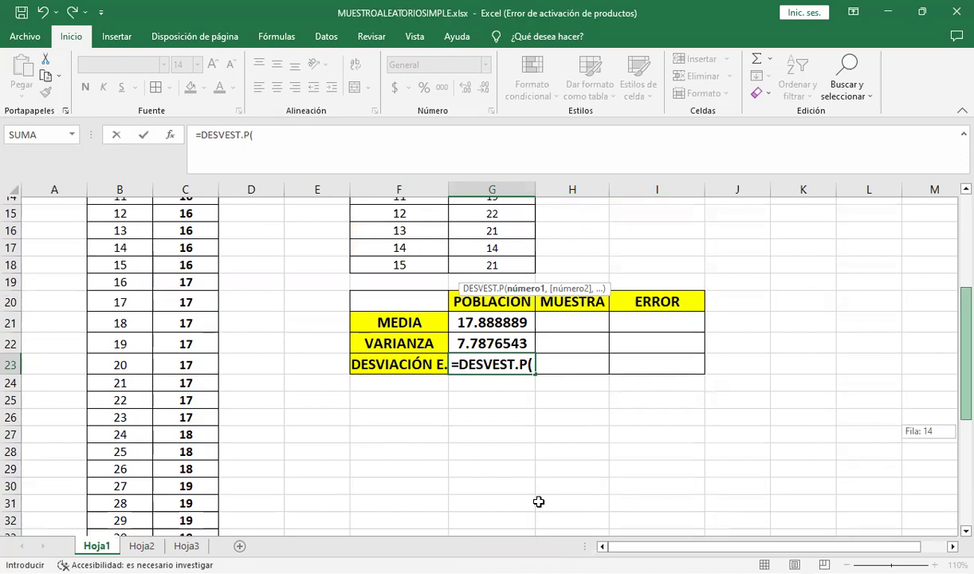
pyautogui.write('c4:c48)')
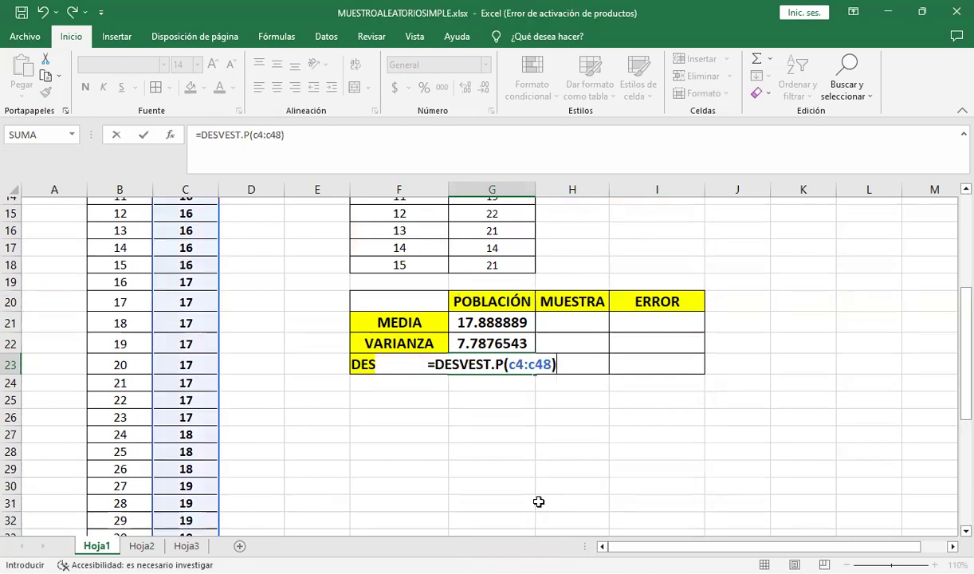
pyautogui.press('Return')
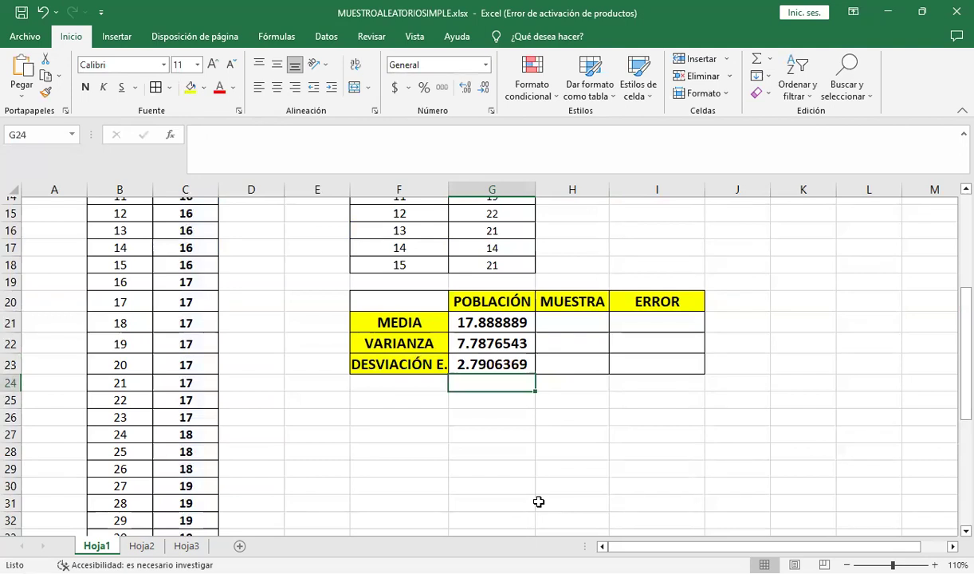
pyautogui.click(557, 322)
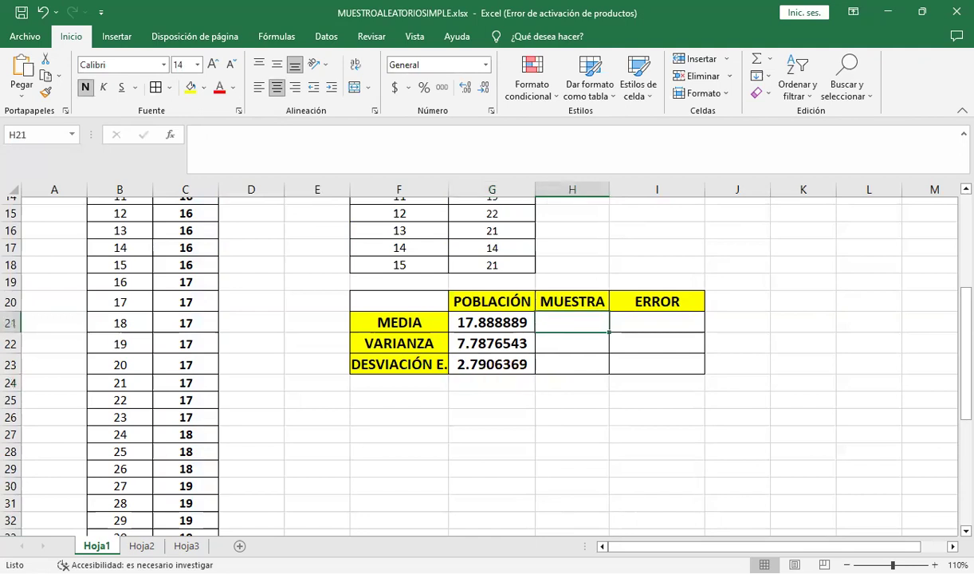
pyautogui.scroll(5, 494, 257)
pyautogui.click(495, 258)
pyautogui.press('Down')
pyautogui.press('Down')
pyautogui.press('Down')
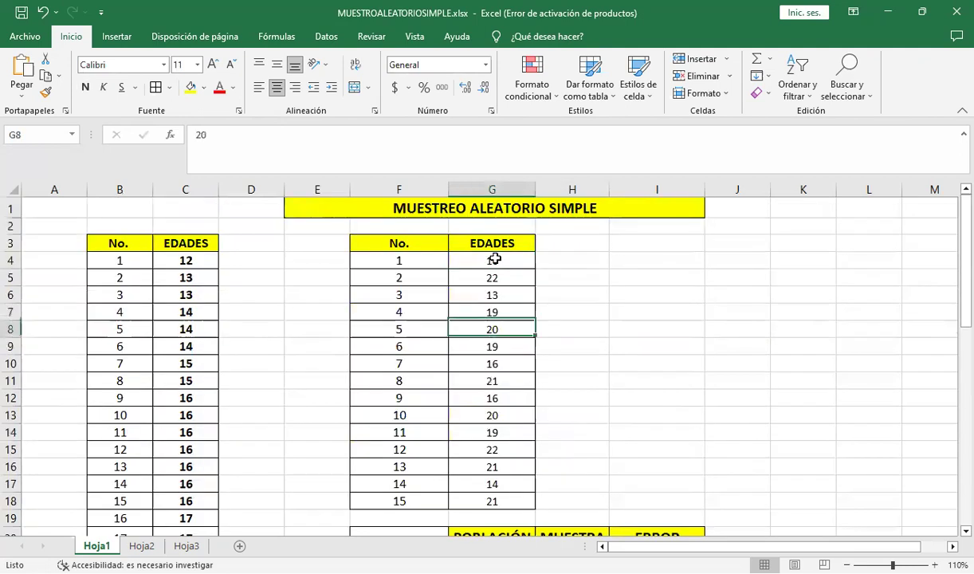
pyautogui.press('Down')
pyautogui.press('Down')
pyautogui.press('Down')
pyautogui.press('Up')
pyautogui.press('Up')
pyautogui.press('Right')
pyautogui.press('Right')
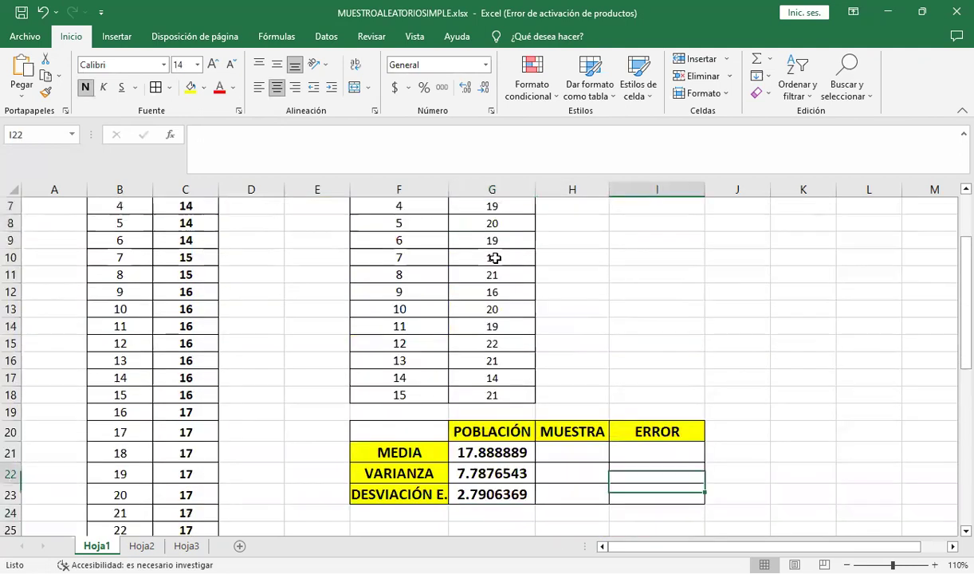
pyautogui.press('Left')
pyautogui.press('Up')
pyautogui.press('Down')
pyautogui.press('Down')
pyautogui.press('Up')
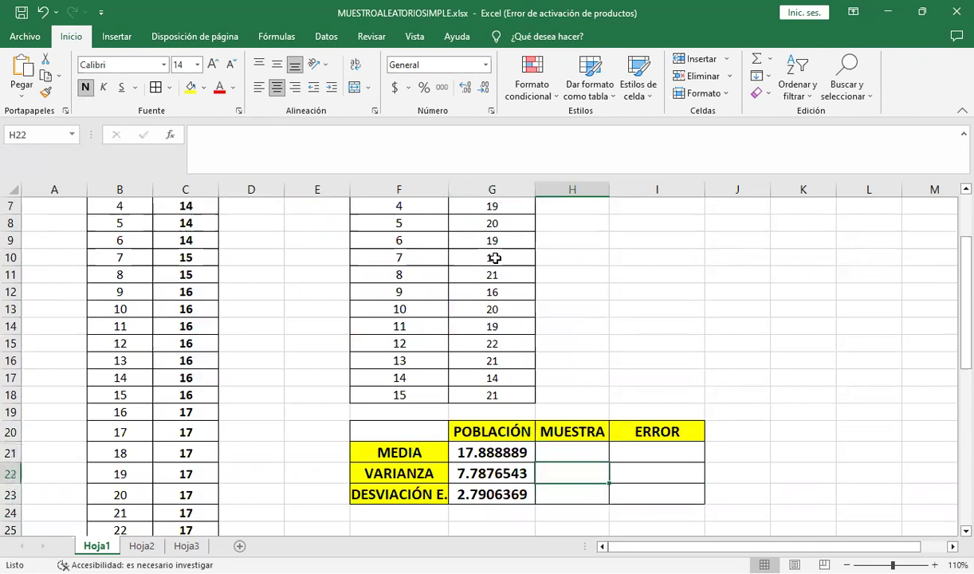
pyautogui.press('Up')
pyautogui.press('Up')
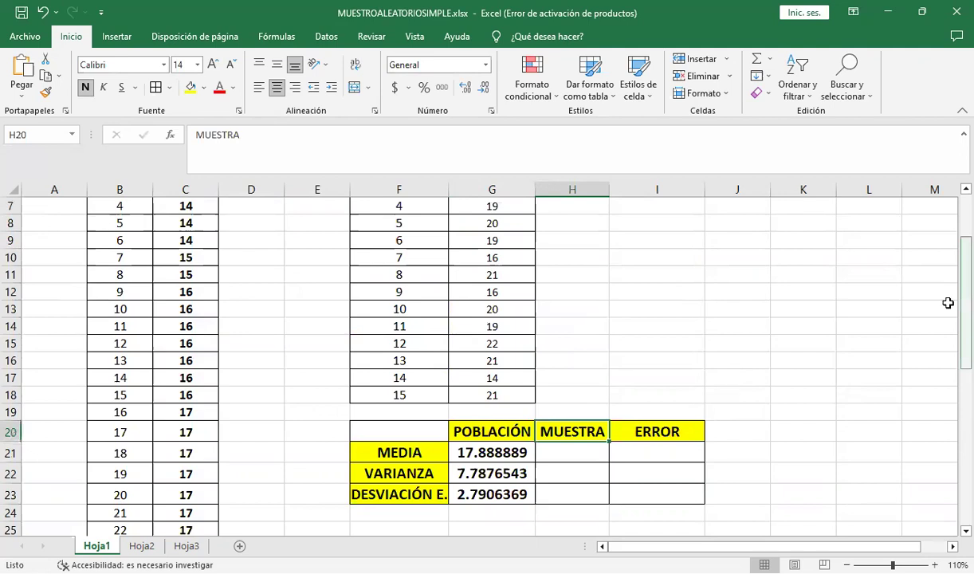
pyautogui.scroll(1, 904, 290)
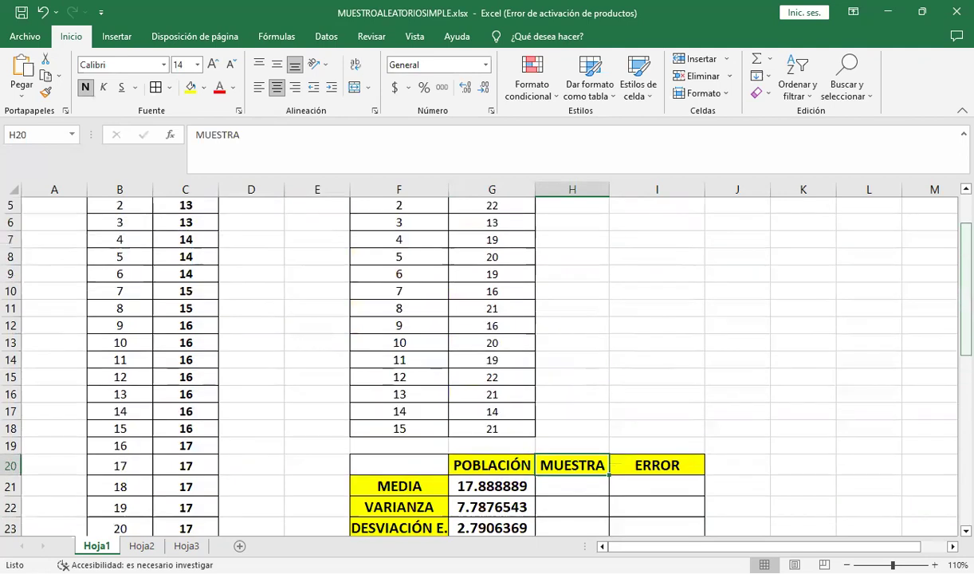
# Enter =PROMEDIO(G4:G18) in H21 for a sample mean of 18.6.
pyautogui.scroll(1, 570, 500)
pyautogui.click(571, 498)
pyautogui.write('=promedio(G4:G18')
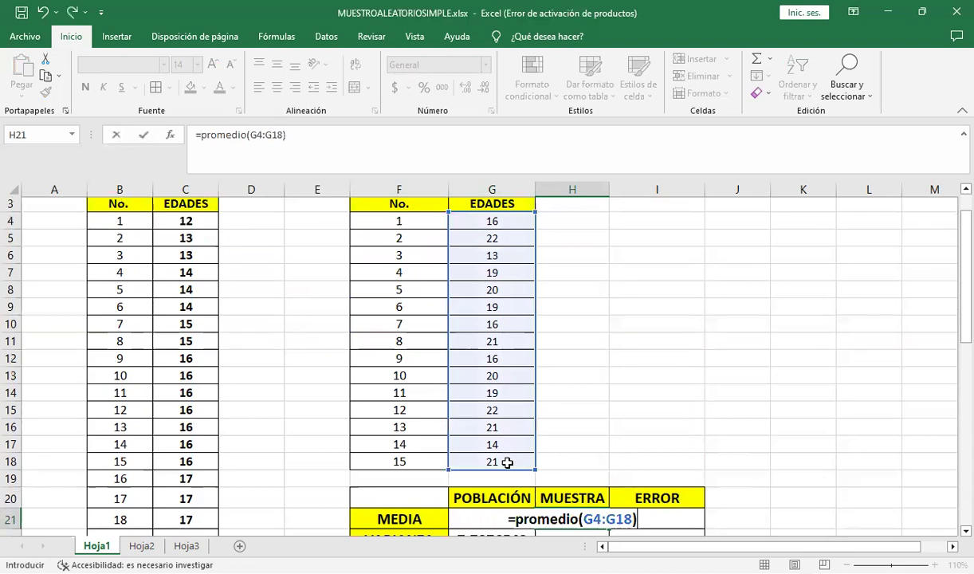
pyautogui.press('Return')
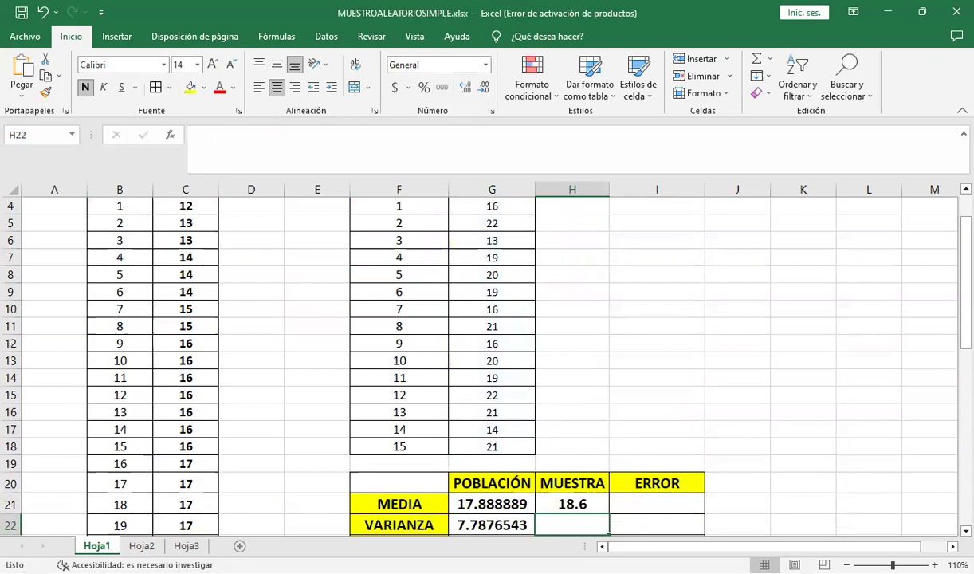
pyautogui.scroll(-2, 671, 418)
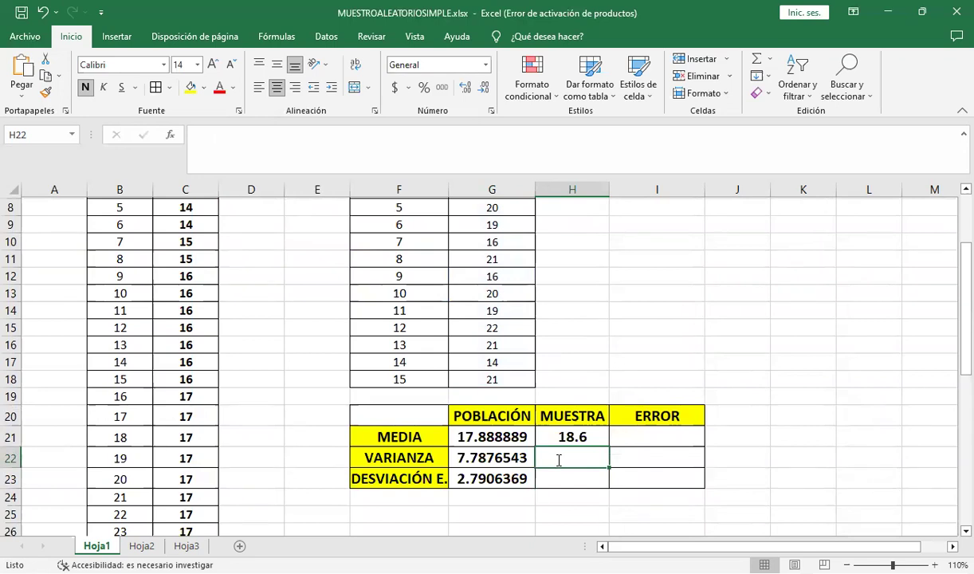
# Enter the sample variance formula =VAR.S(G4:G18) in H22 for a value of 8.4.
pyautogui.write('=')
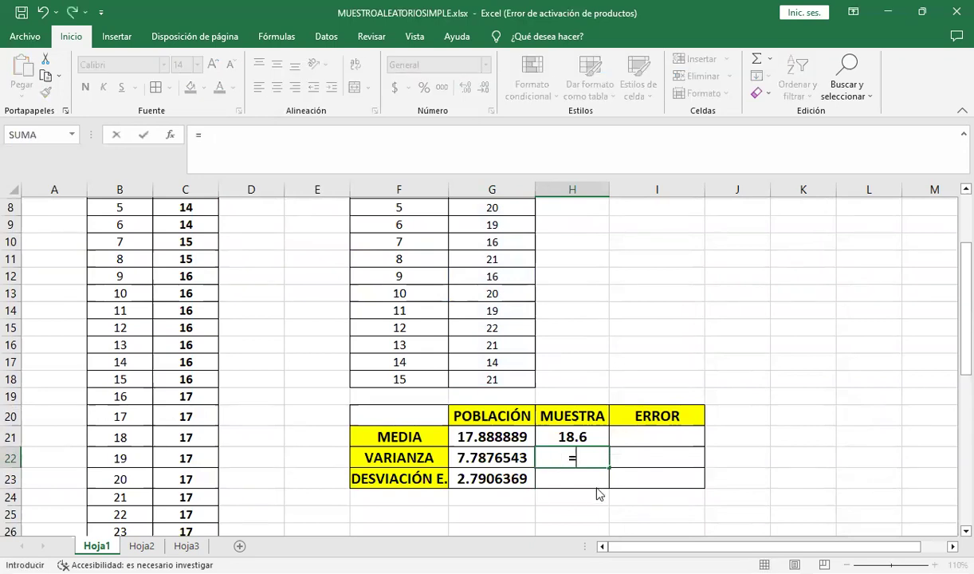
pyautogui.write('var.')
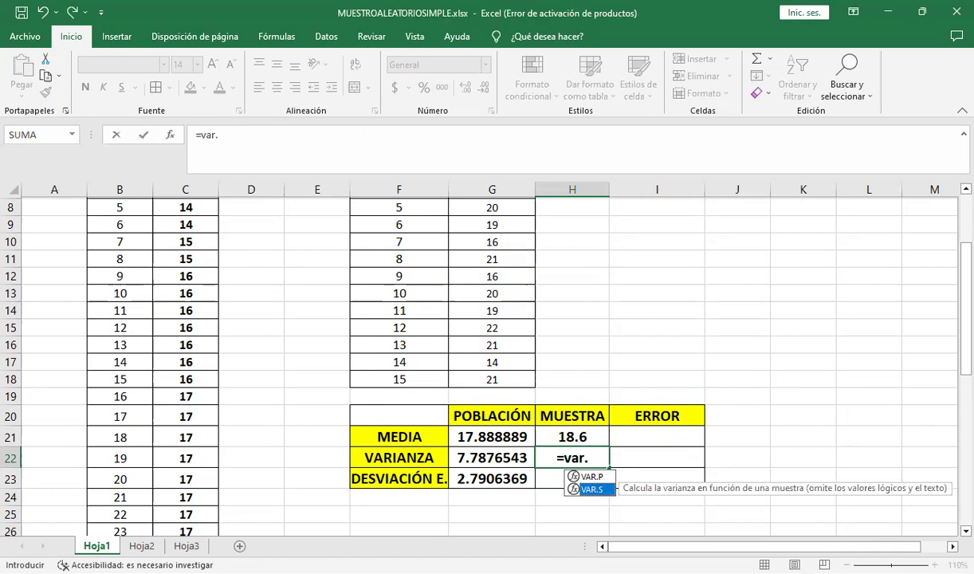
pyautogui.press('Tab')
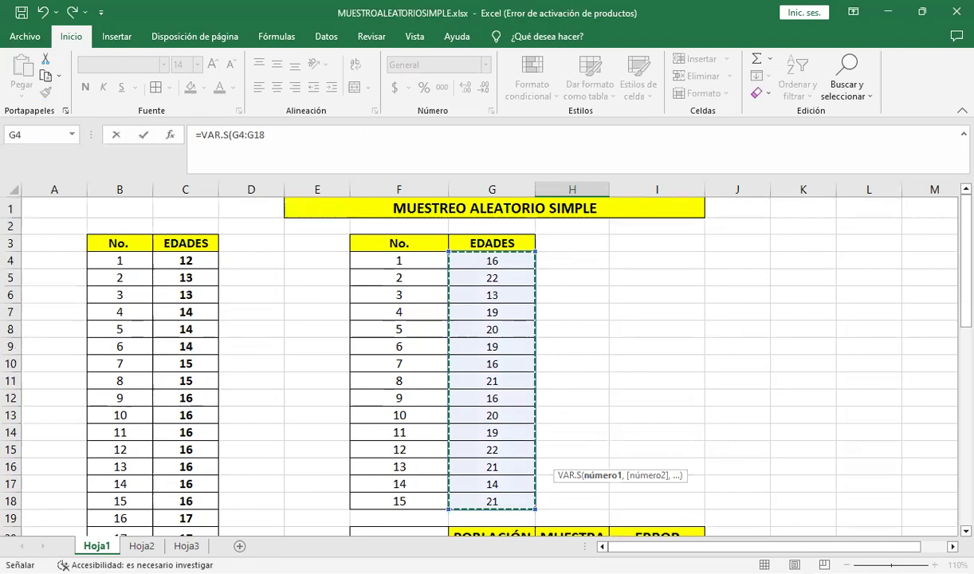
pyautogui.press('Return')
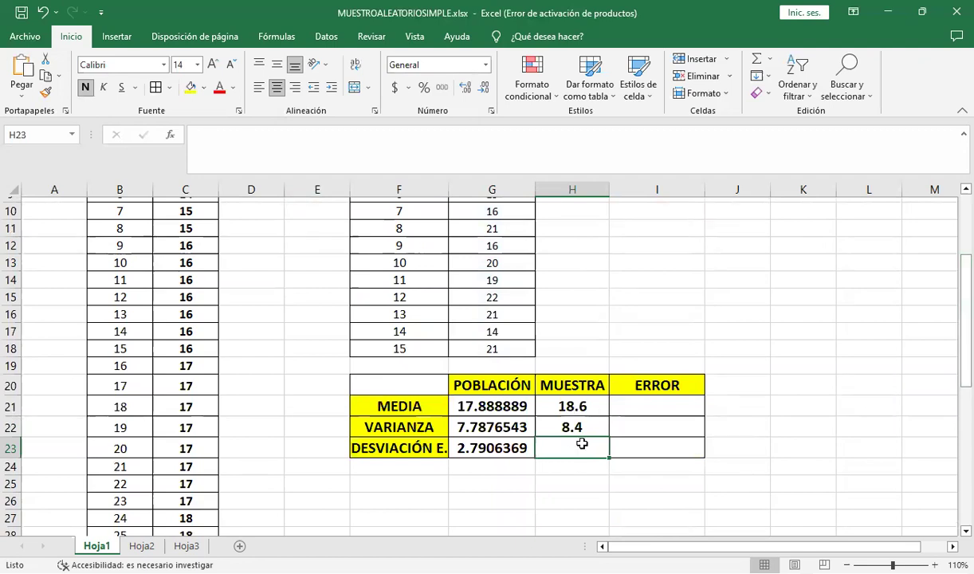
# Enter =DESVEST.M(G4:G18) in H23 for a sample standard deviation of 2.898275.
pyautogui.write('=')
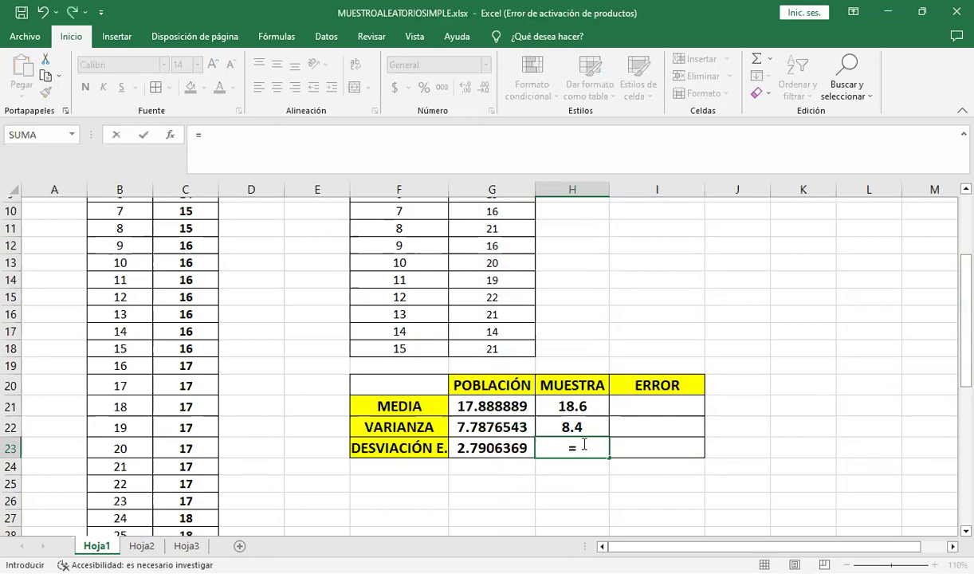
pyautogui.write('desvest')
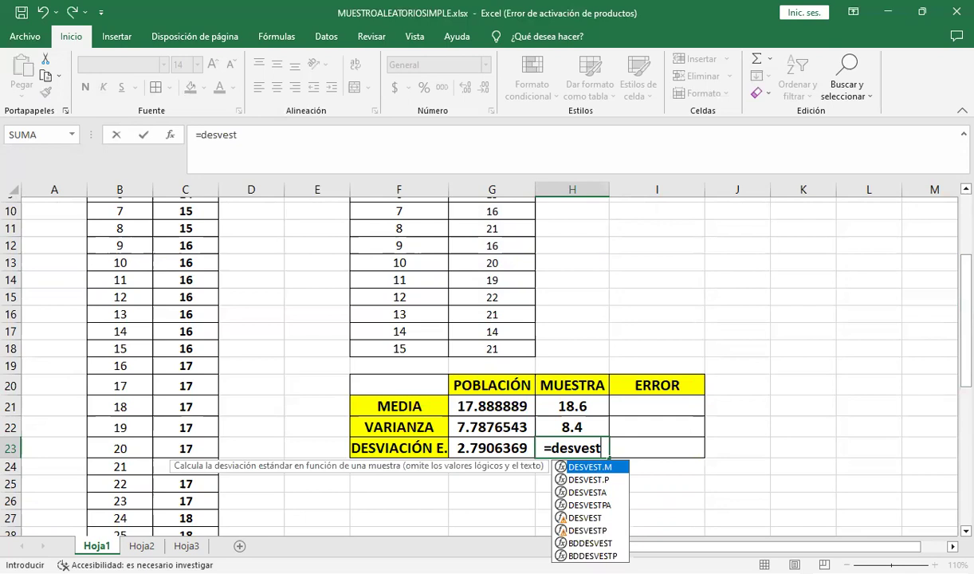
pyautogui.press('Tab')
pyautogui.scroll(2, 478, 358)
pyautogui.scroll(2, 478, 358)
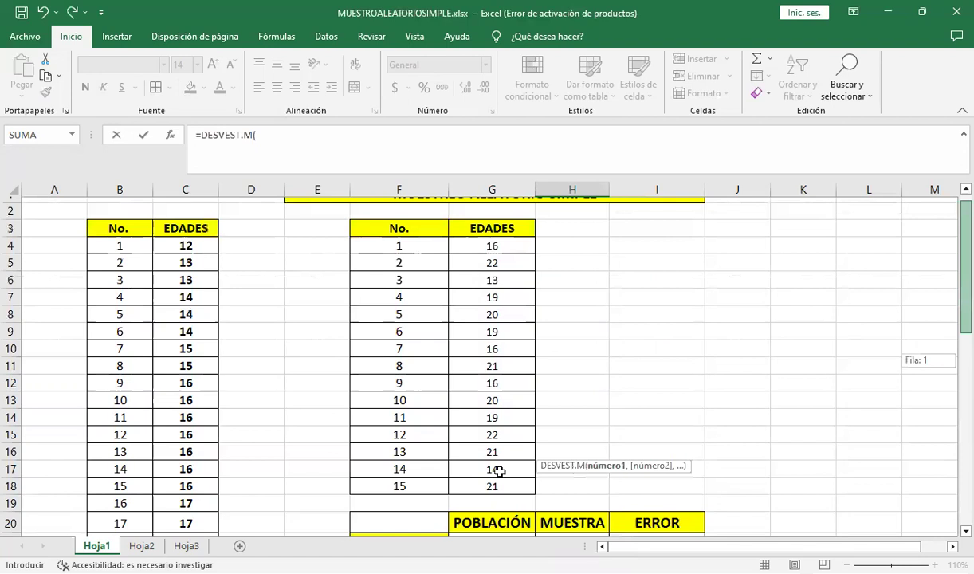
pyautogui.click(492, 246)
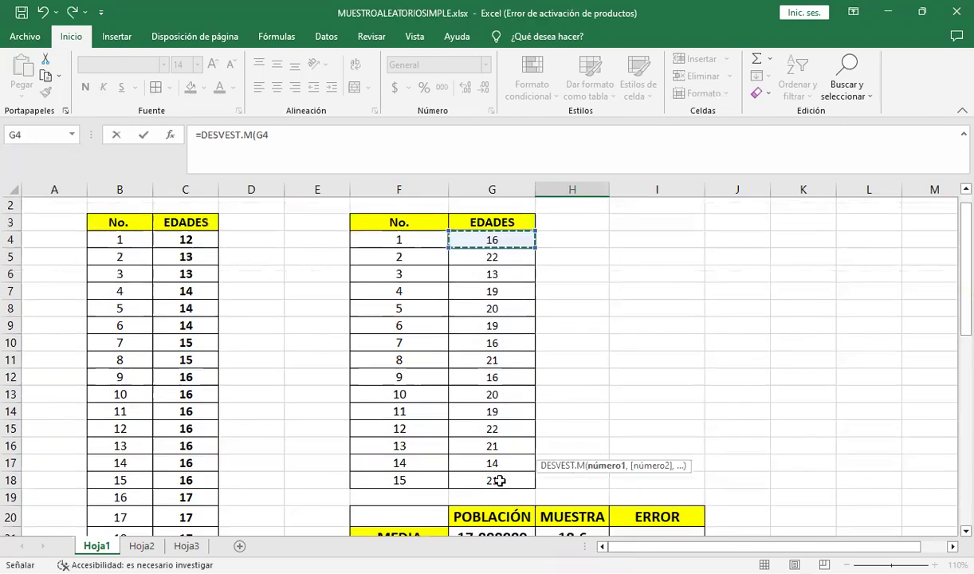
pyautogui.hotkey('ctrl', 'shift', 'Down')
pyautogui.write(')')
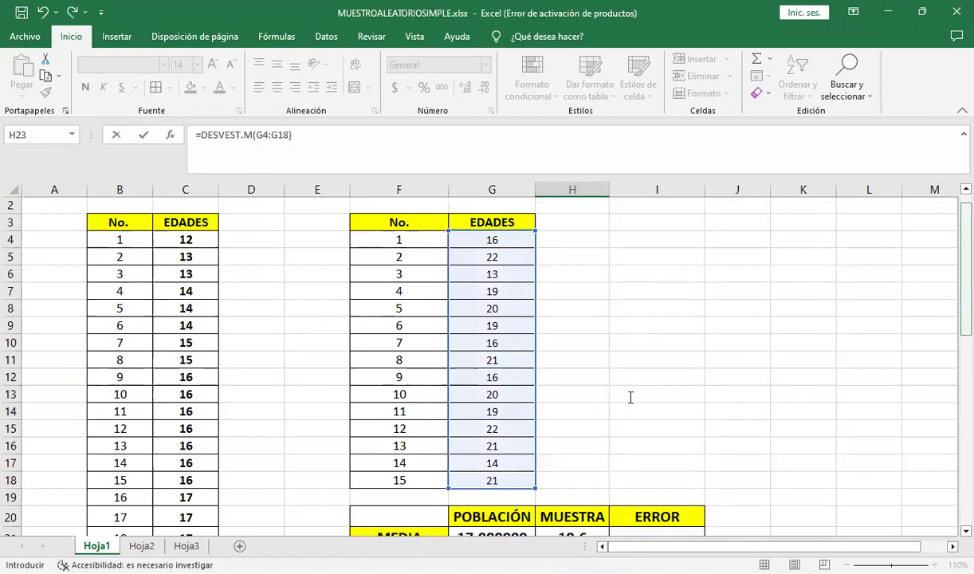
pyautogui.scroll(-4, 664, 406)
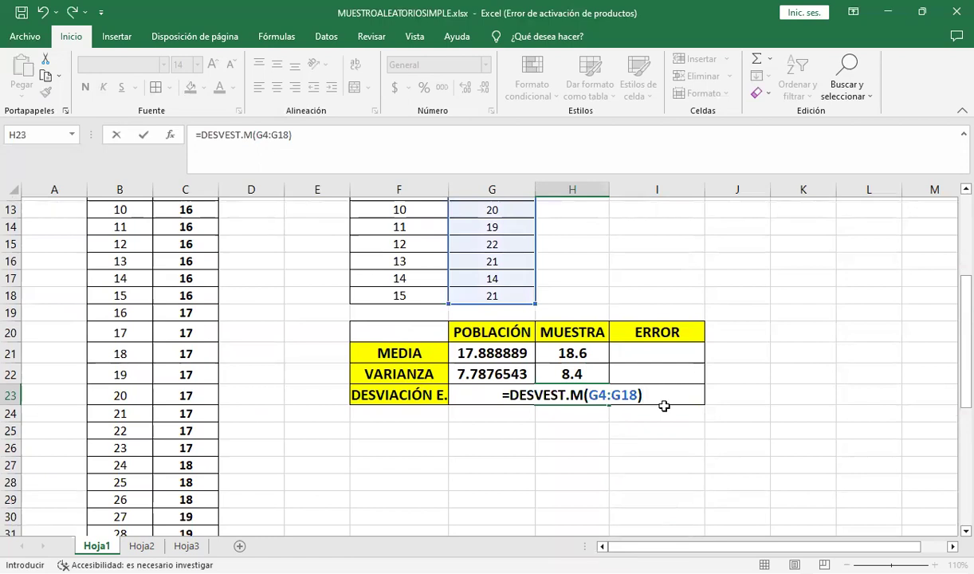
pyautogui.press('Return')
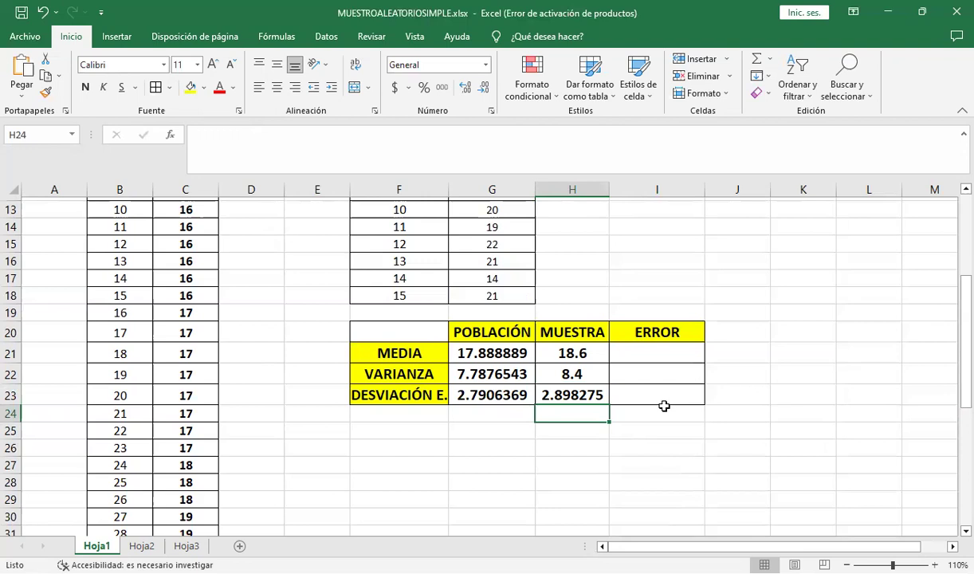
# Enter =G21-H21 in I21, giving a mean error of -0.71111111.
pyautogui.click(662, 361)
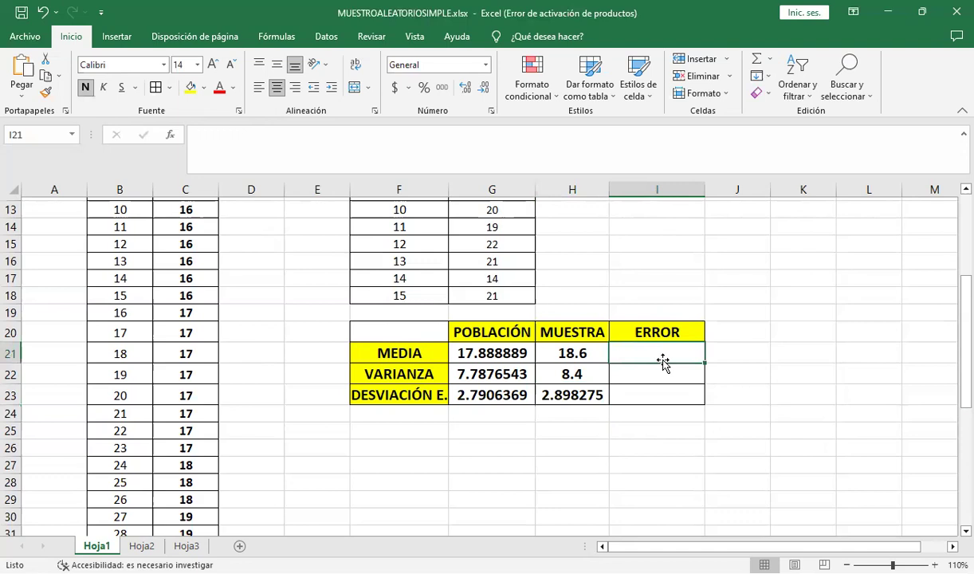
pyautogui.write('=')
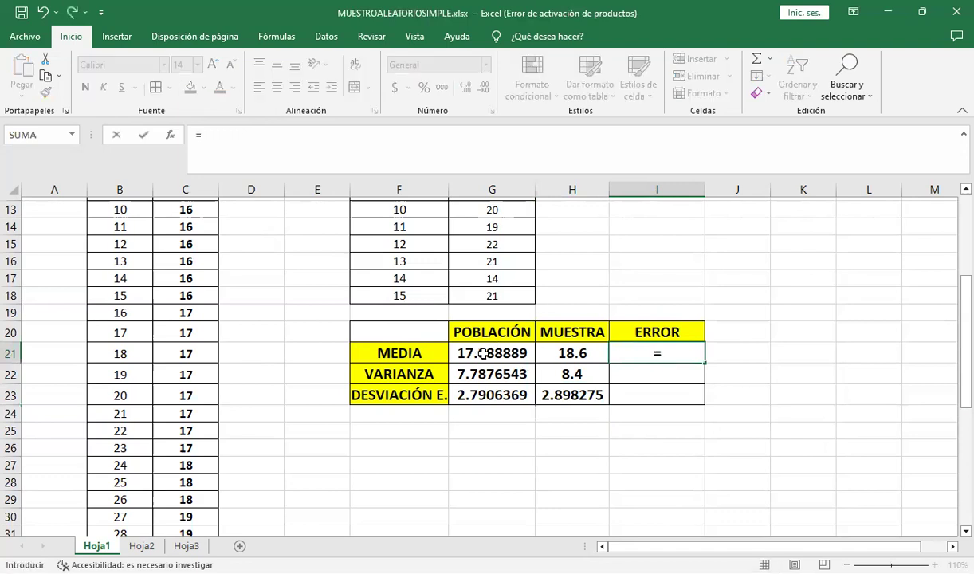
pyautogui.click(484, 354)
pyautogui.write('-')
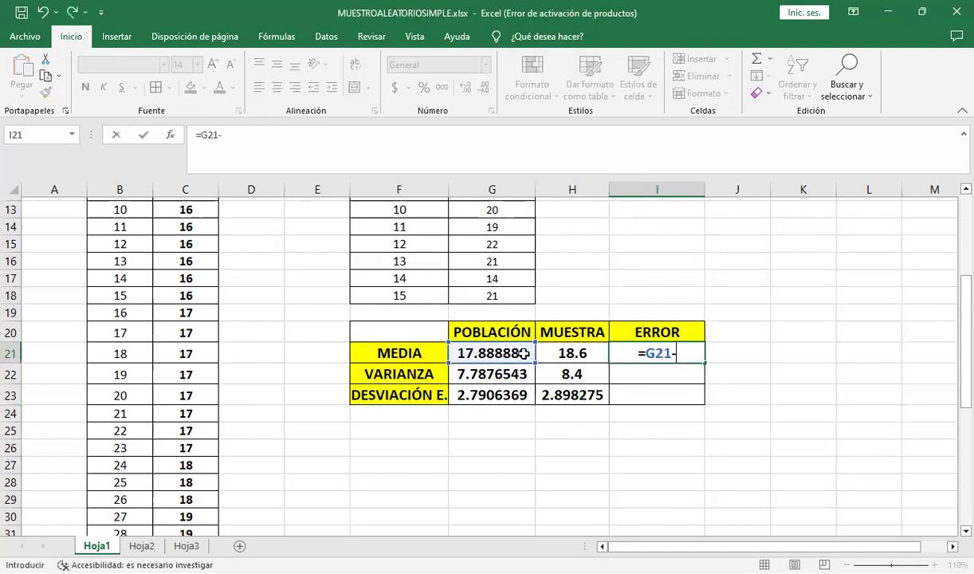
pyautogui.click(583, 352)
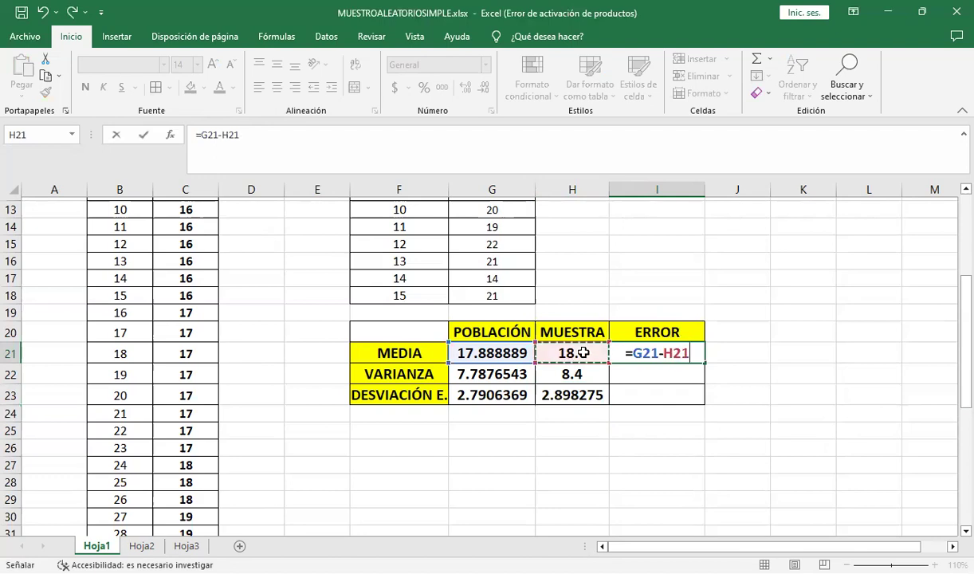
pyautogui.press('Return')
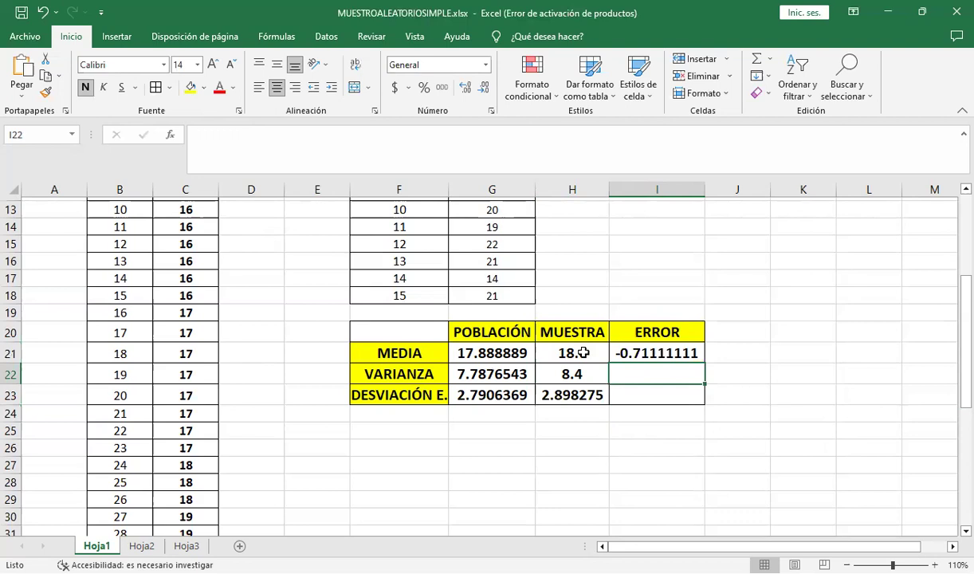
pyautogui.click(654, 348)
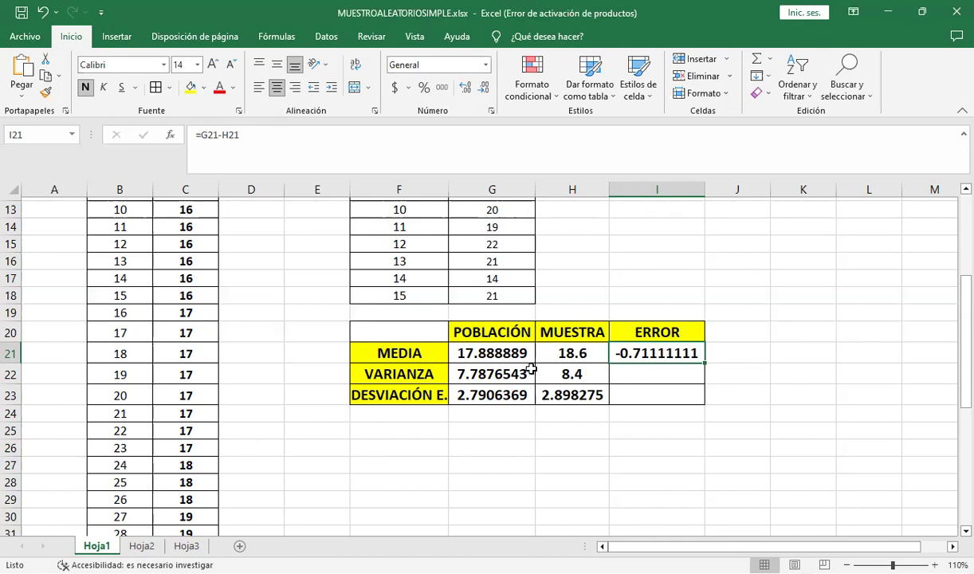
# Enter =G22-H22 in I22 for a variance error of -0.61234568.
pyautogui.click(629, 373)
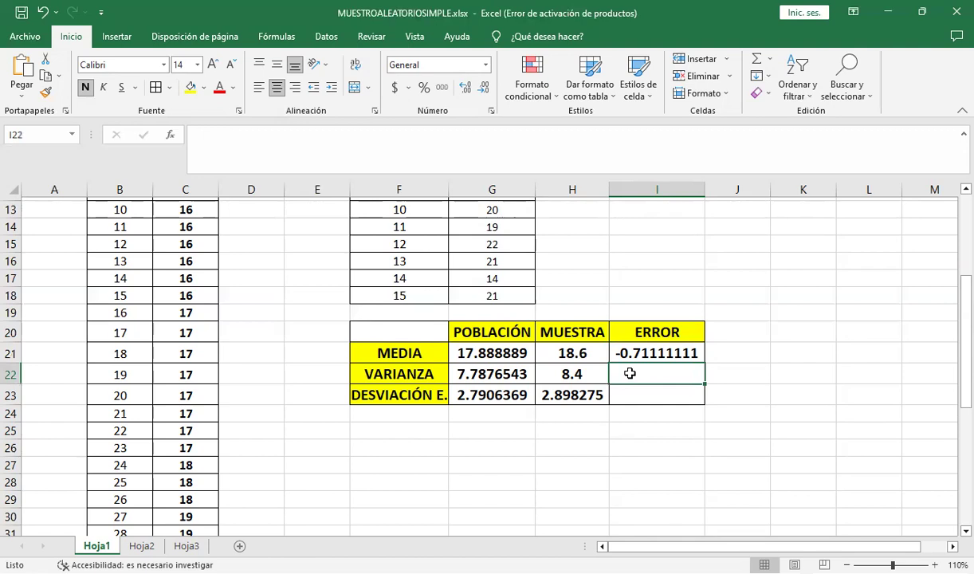
pyautogui.write('=')
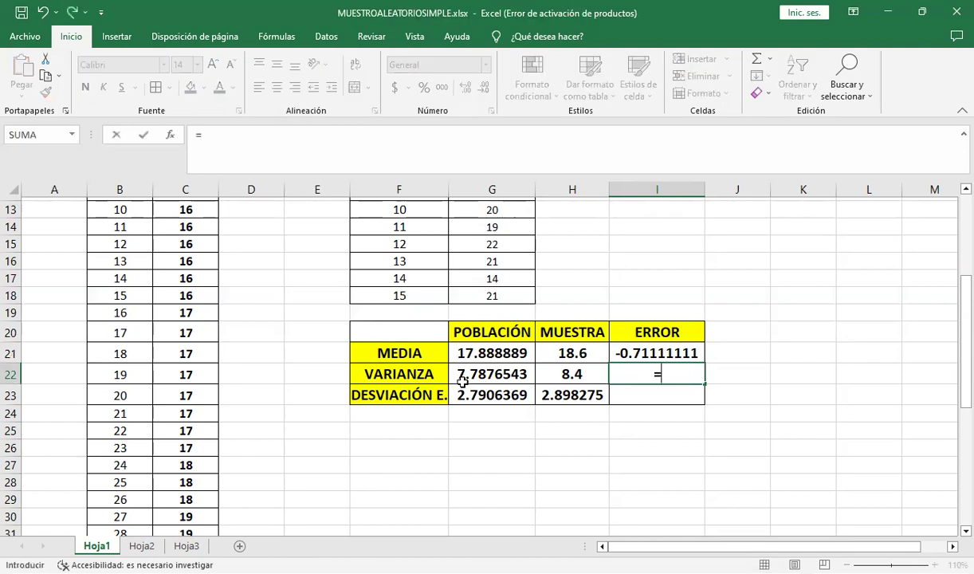
pyautogui.click(486, 376)
pyautogui.write('-')
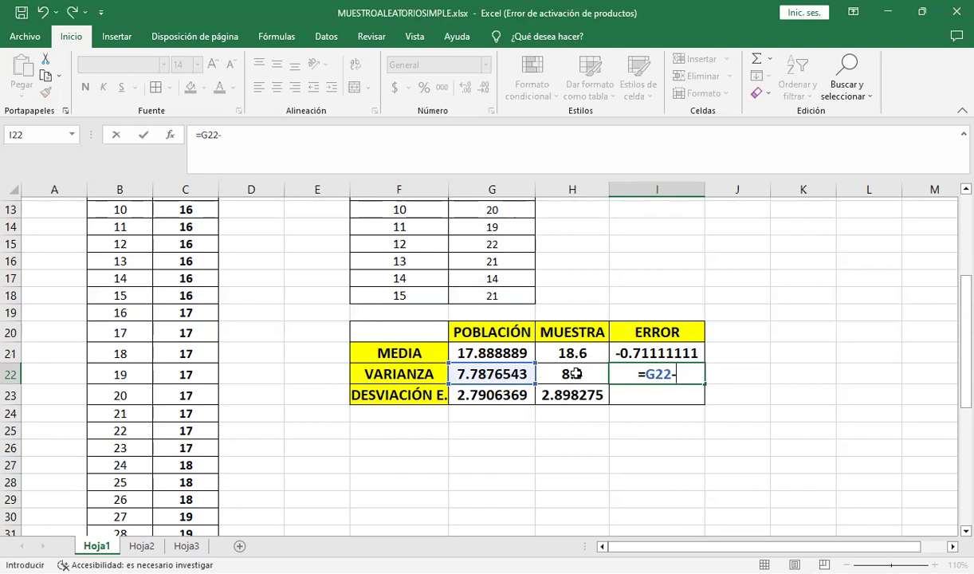
pyautogui.click(575, 373)
pyautogui.write(')')
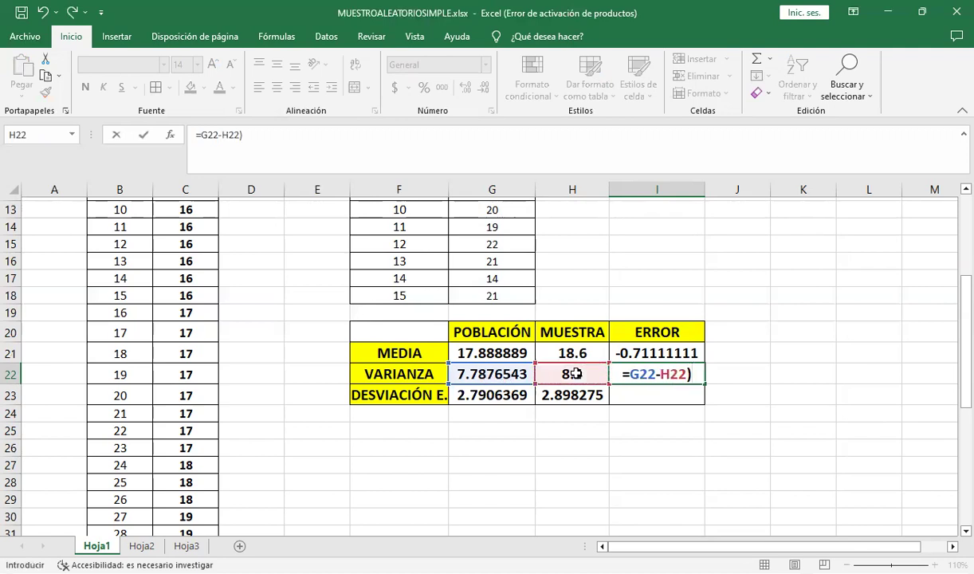
pyautogui.press('BackSpace')
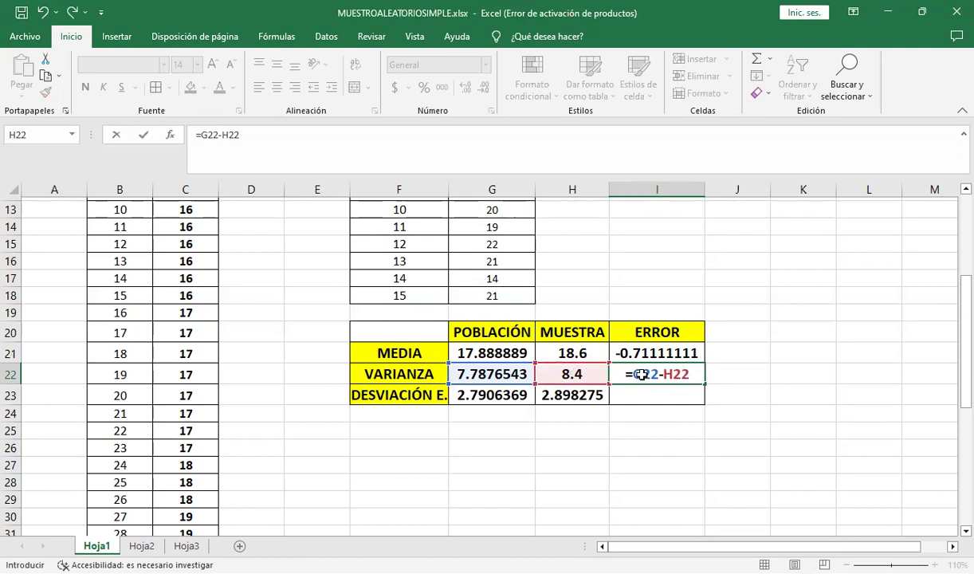
pyautogui.press('Return')
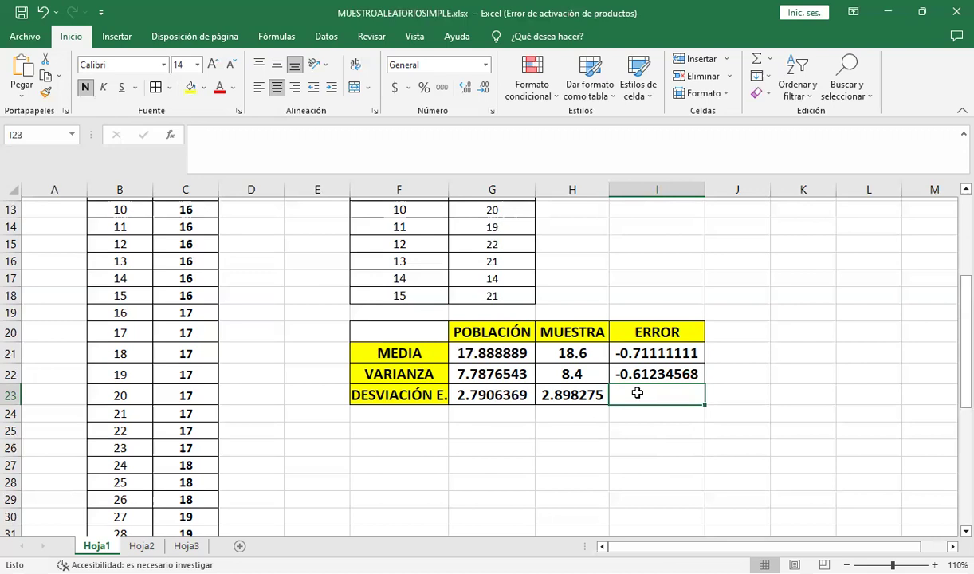
# Enter =G23-H23 in I23 for a standard deviation error of -0.10763845.
pyautogui.write('=')
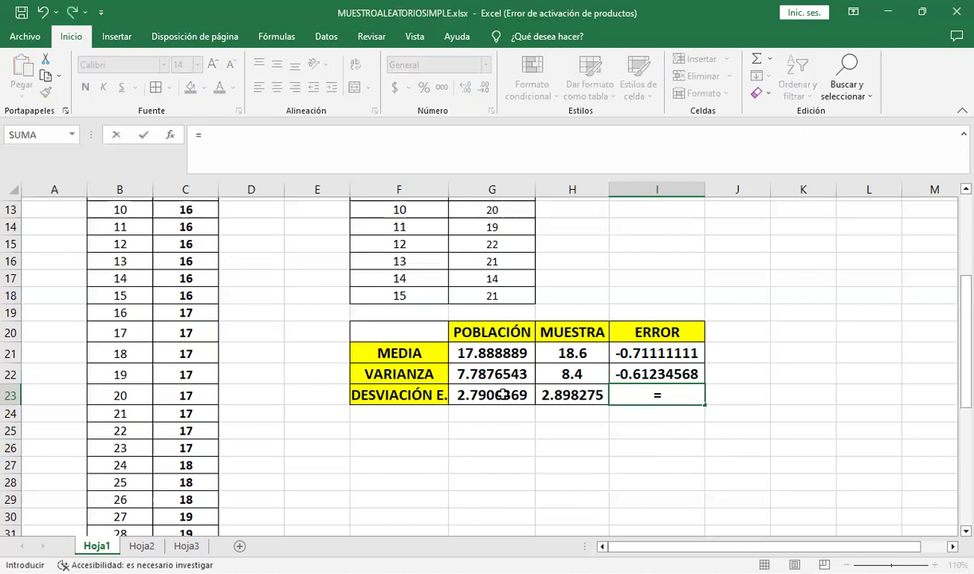
pyautogui.click(501, 395)
pyautogui.write('-')
pyautogui.click(577, 394)
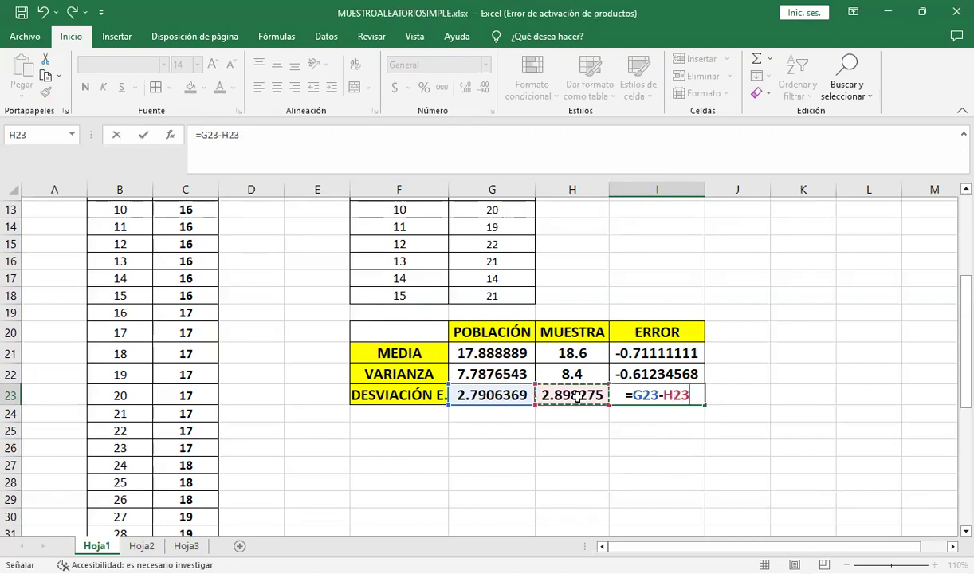
pyautogui.press('Return')
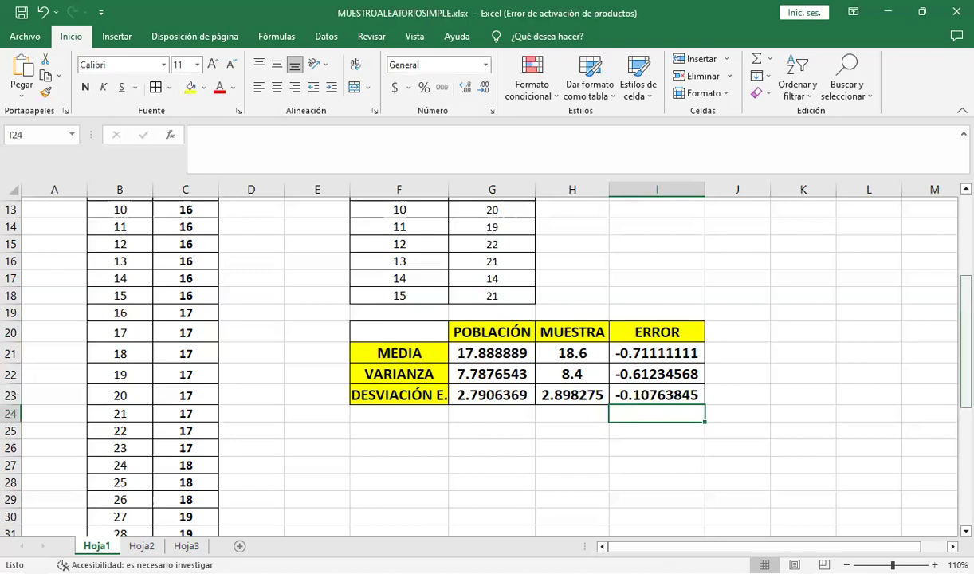
pyautogui.moveTo(965, 406); pyautogui.dragTo(965, 363)
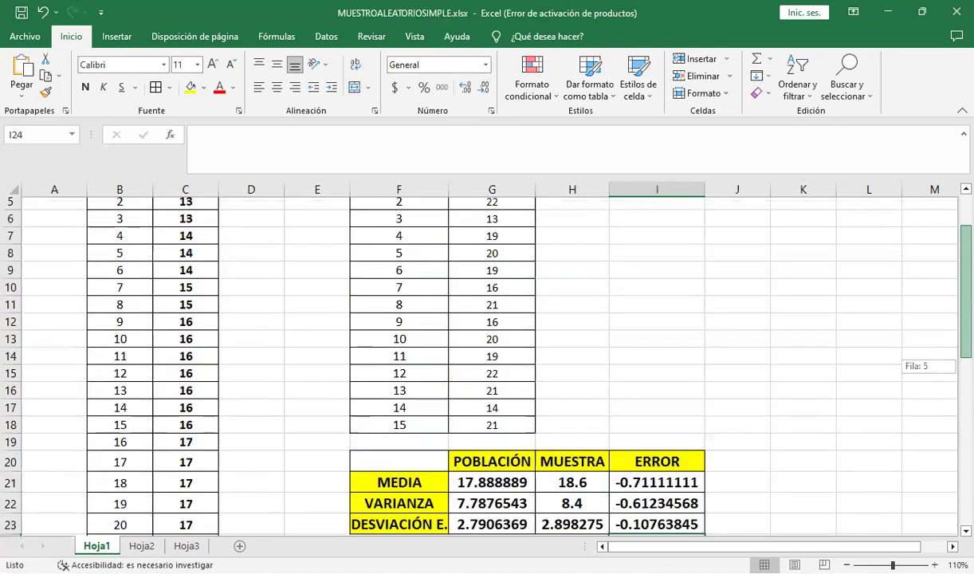
pyautogui.click(802, 463)
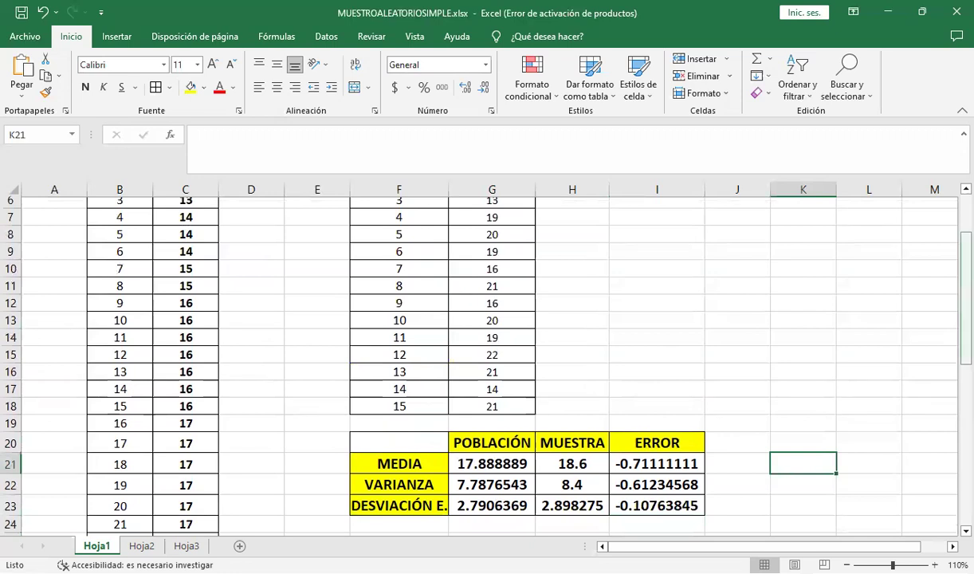
pyautogui.moveTo(965, 345); pyautogui.dragTo(964, 313)
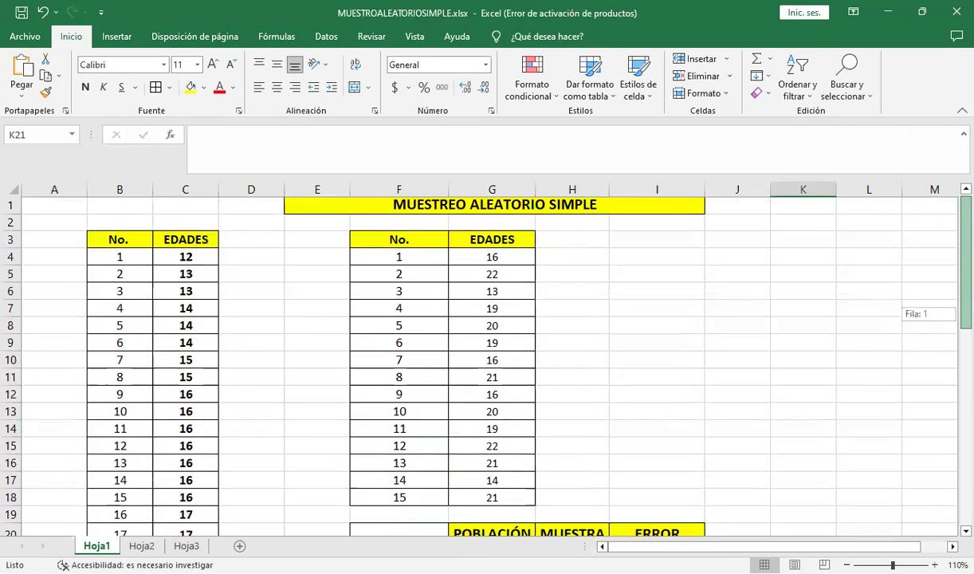
pyautogui.scroll(-1, 82, 451)
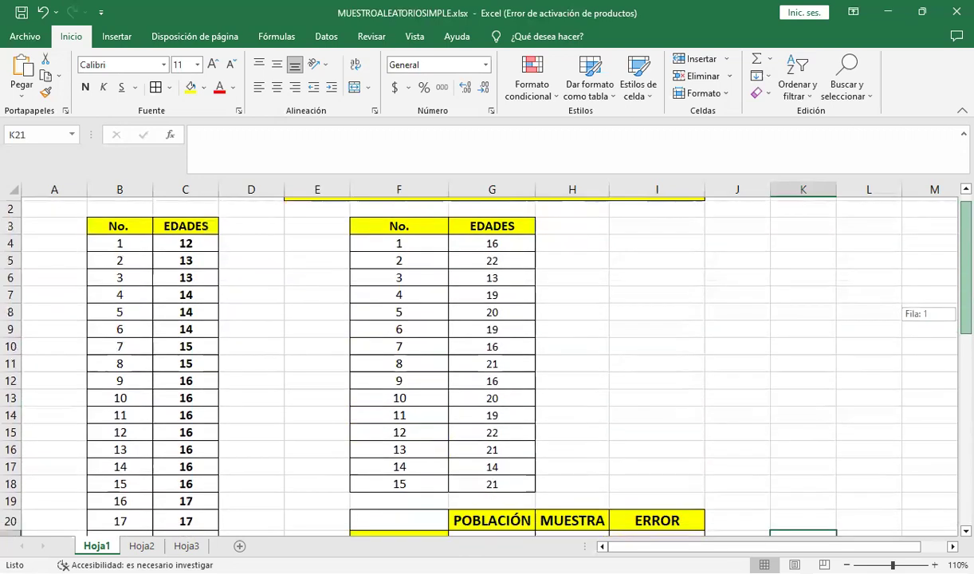
pyautogui.scroll(-1, 929, 240)
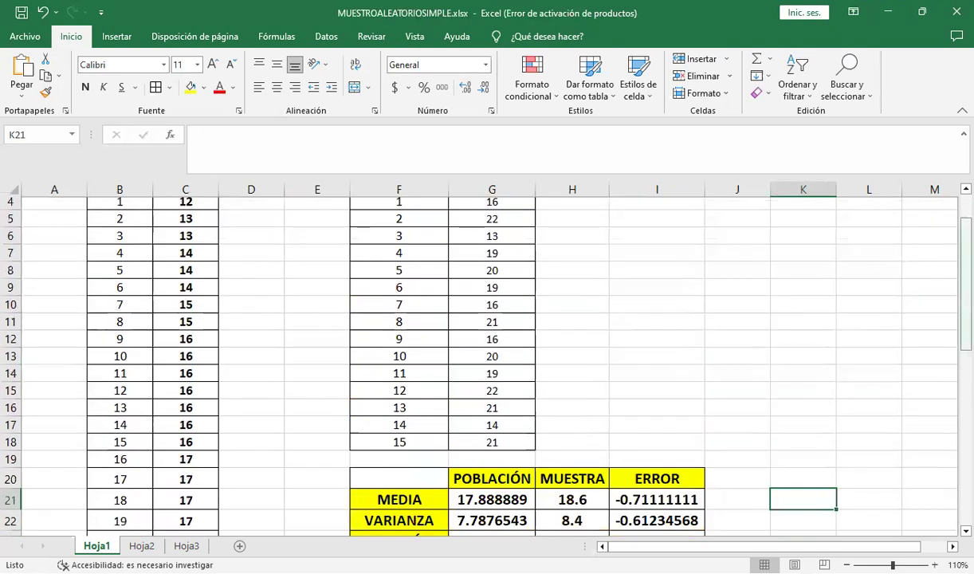
pyautogui.scroll(1, 965, 241)
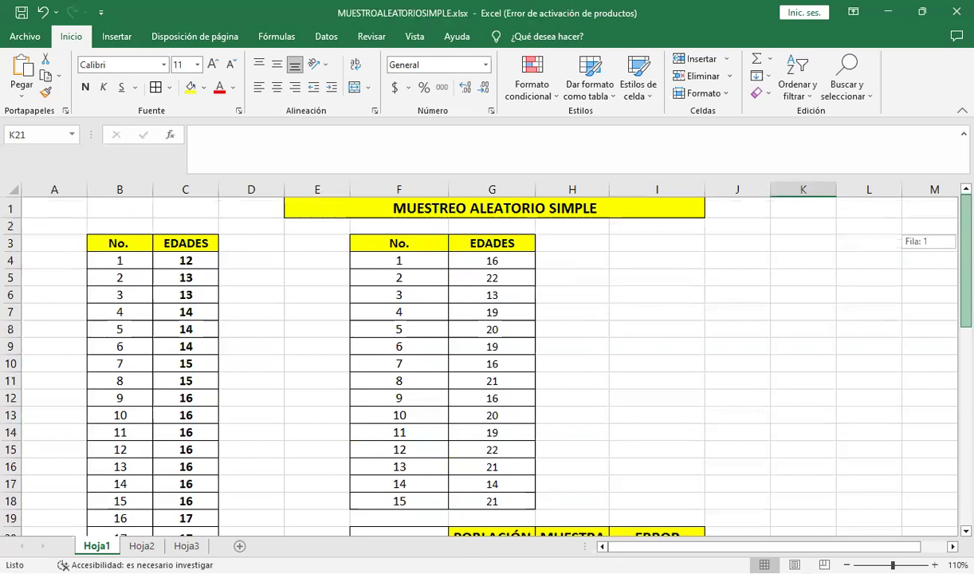
pyautogui.scroll(-2, 965, 240)
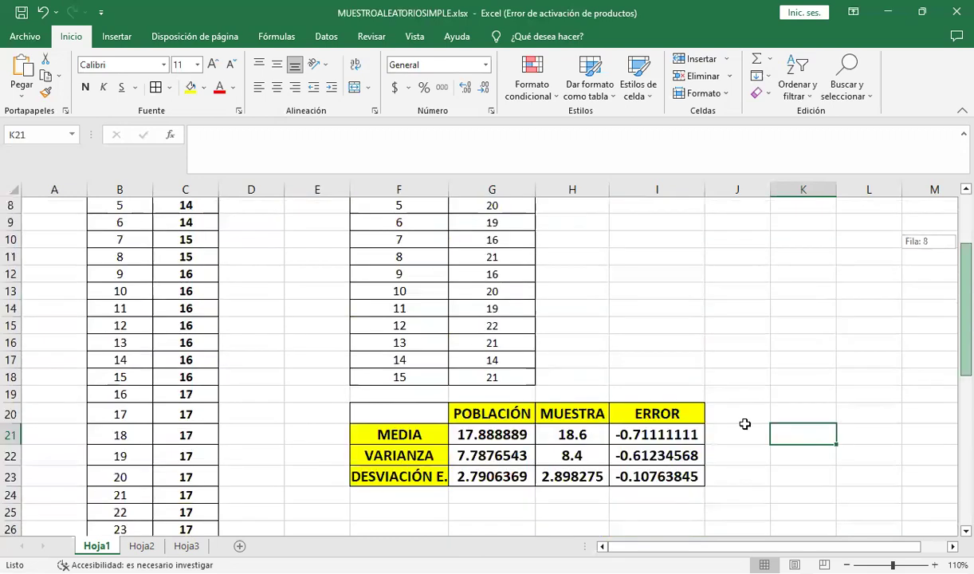
pyautogui.scroll(-1, 692, 467)
pyautogui.click(693, 468)
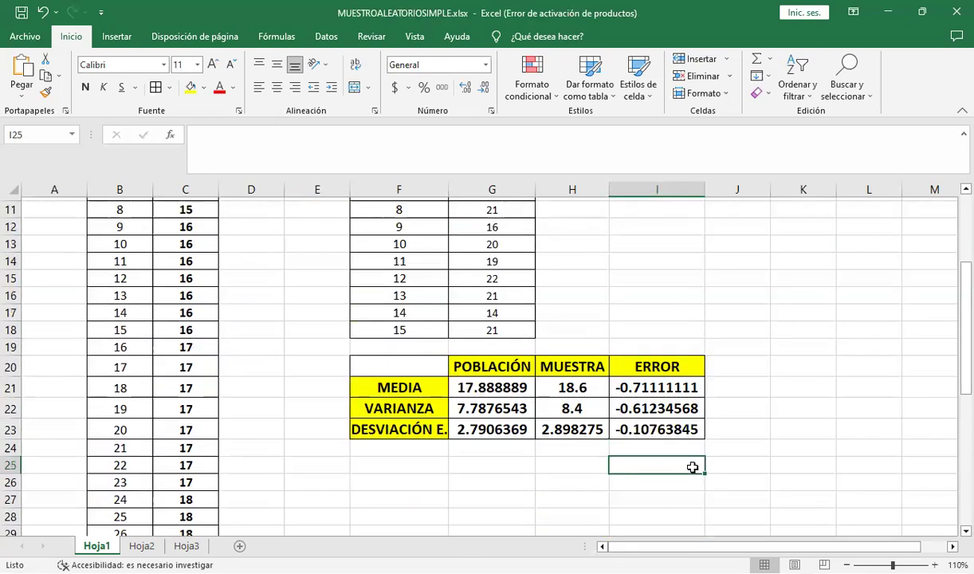